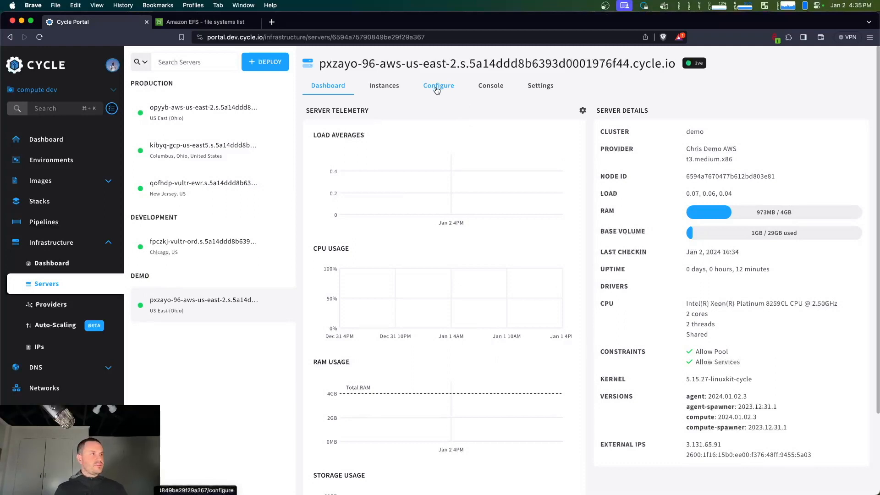
# Add a shared directory with the identifier "demo" in the demo server's shared file systems configuration
pyautogui.click(436, 90)
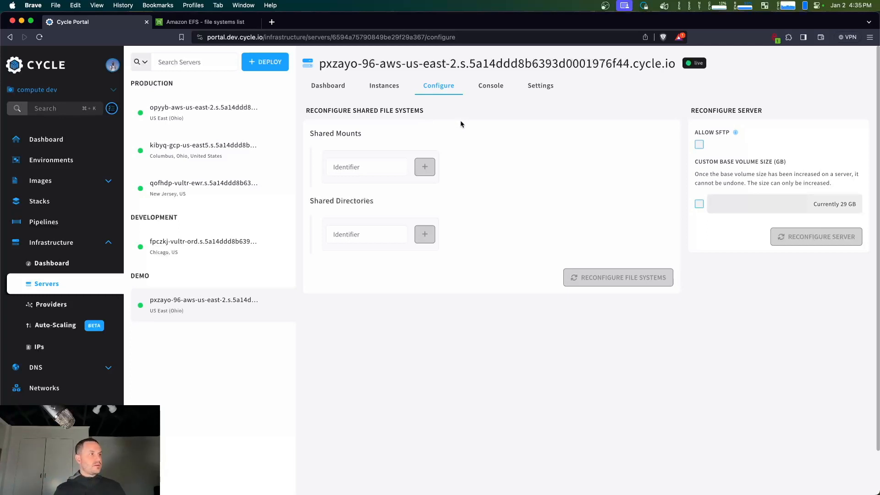
pyautogui.click(364, 239)
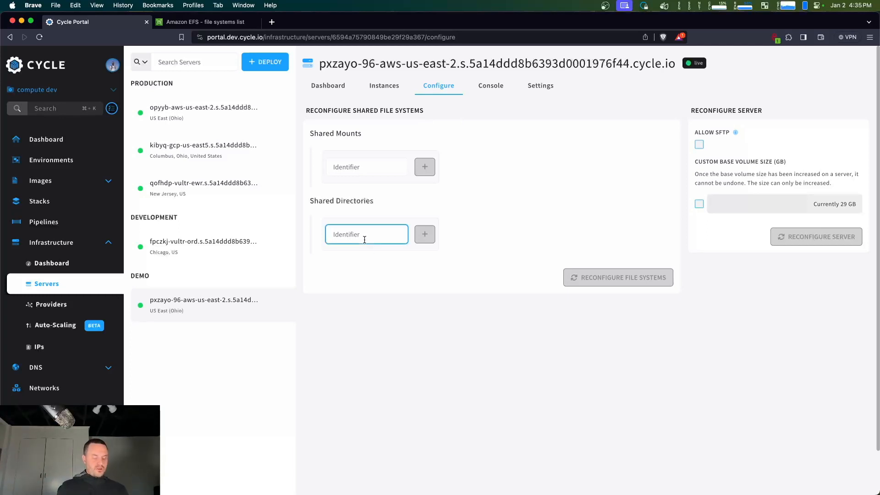
pyautogui.write('demo')
pyautogui.click(430, 240)
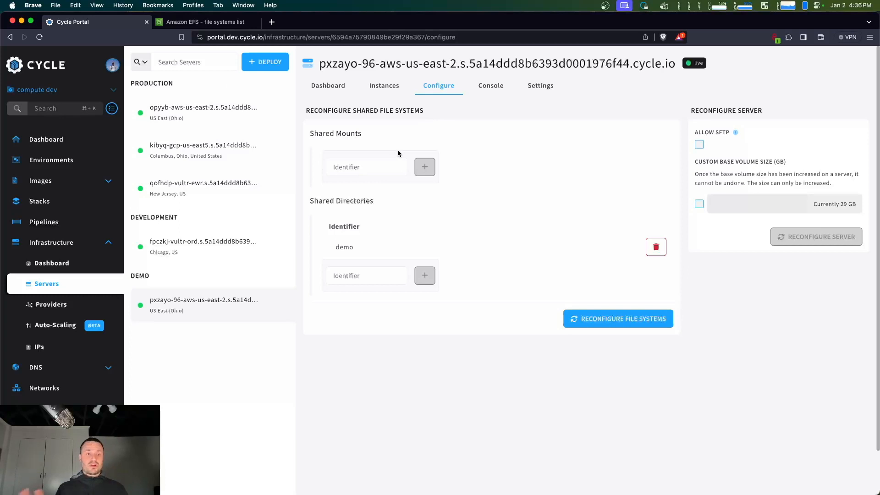
# Switch to Amazon EFS and display the Cycle file system's attach command for mounting via IP, highlighting the nfs4 type
pyautogui.click(202, 21)
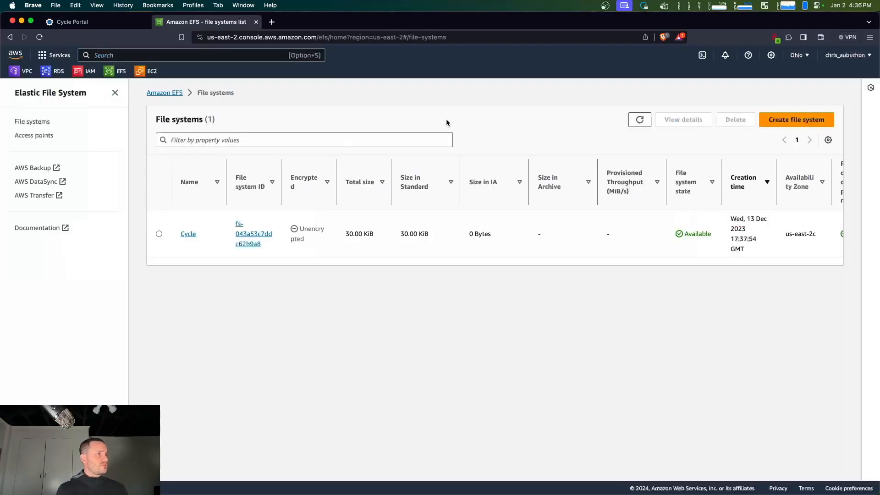
pyautogui.click(188, 235)
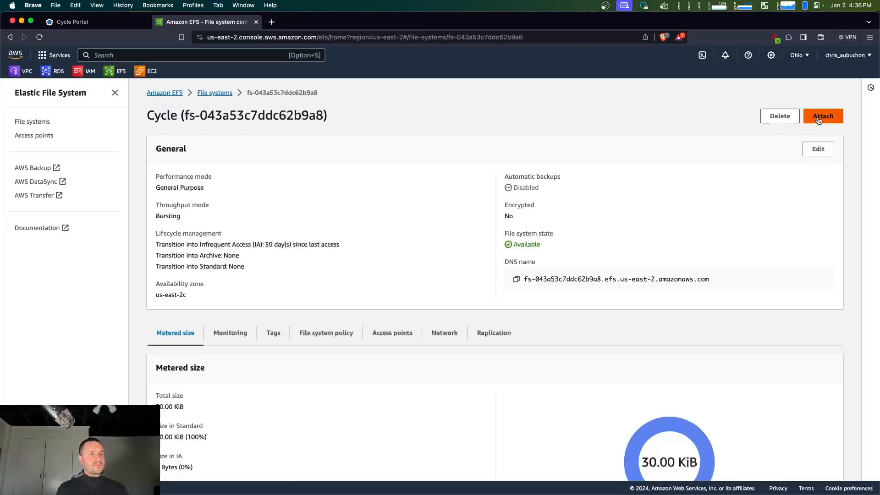
pyautogui.click(819, 117)
pyautogui.click(484, 229)
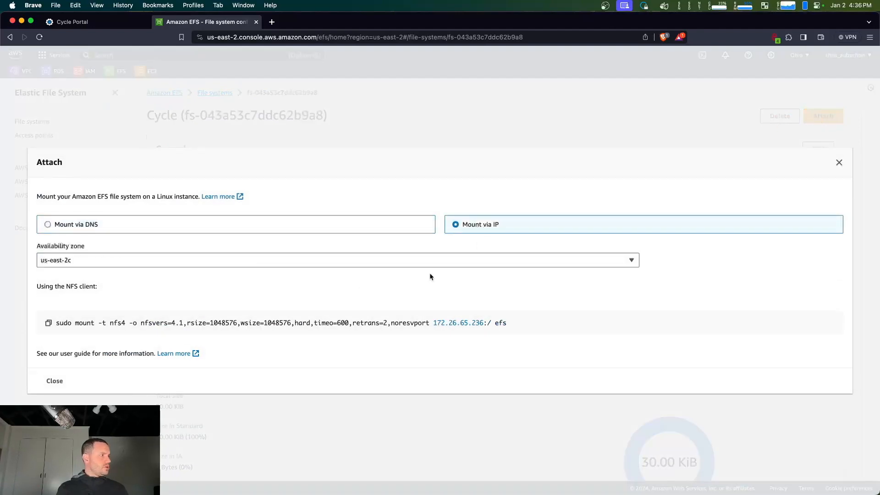
pyautogui.doubleClick(112, 323)
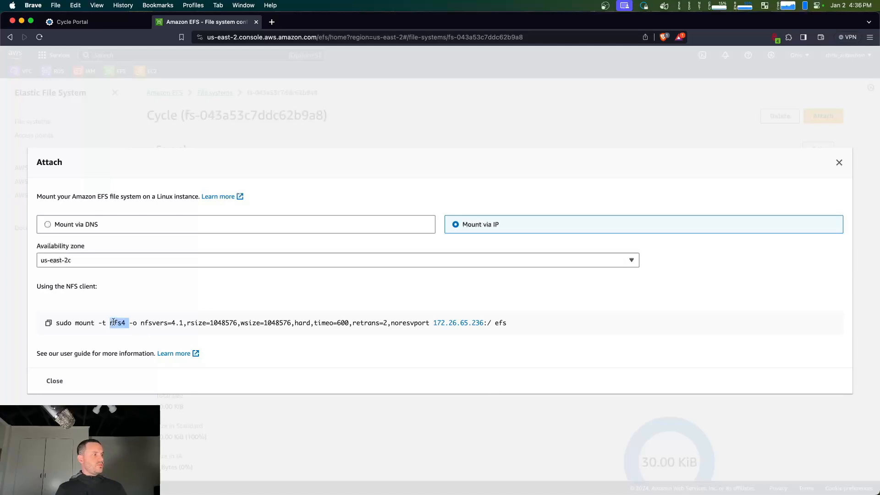
# Back in the Cycle portal, add a shared mount with the identifier "efs" and type nfs4
pyautogui.click(99, 22)
pyautogui.click(373, 167)
pyautogui.write('efs')
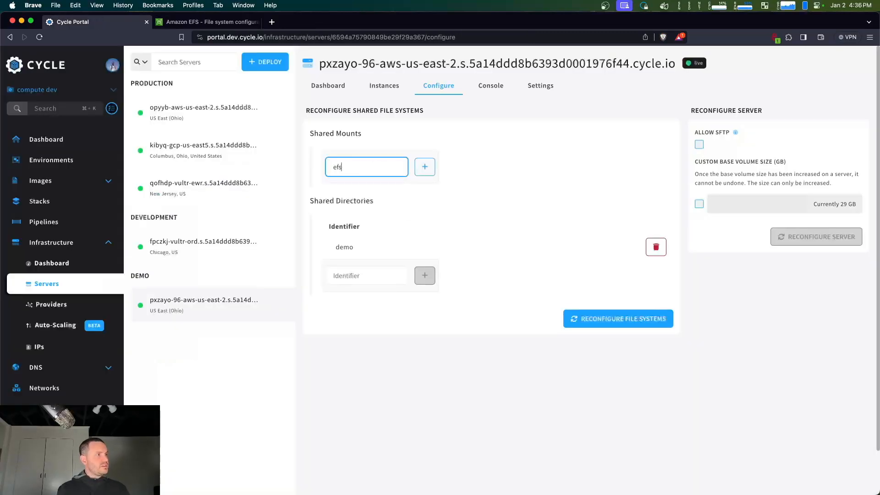
pyautogui.click(424, 170)
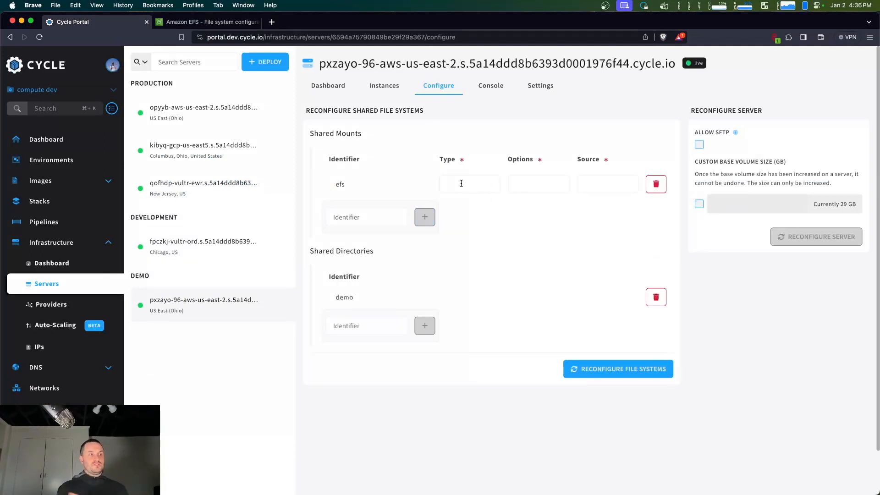
pyautogui.click(461, 183)
pyautogui.write('nfs4')
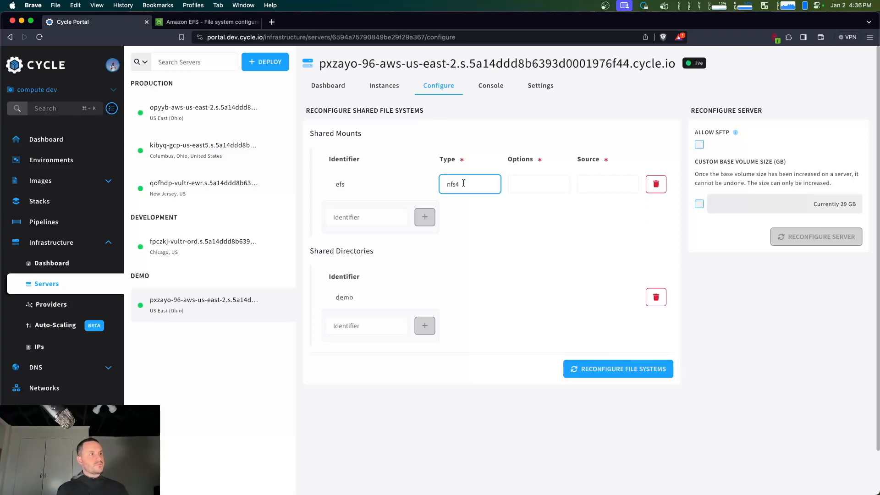
# Copy the EFS mount options from nfsvers=4.1 through noresvport into the efs mount's options and append ",addr="
pyautogui.click(518, 185)
pyautogui.click(212, 22)
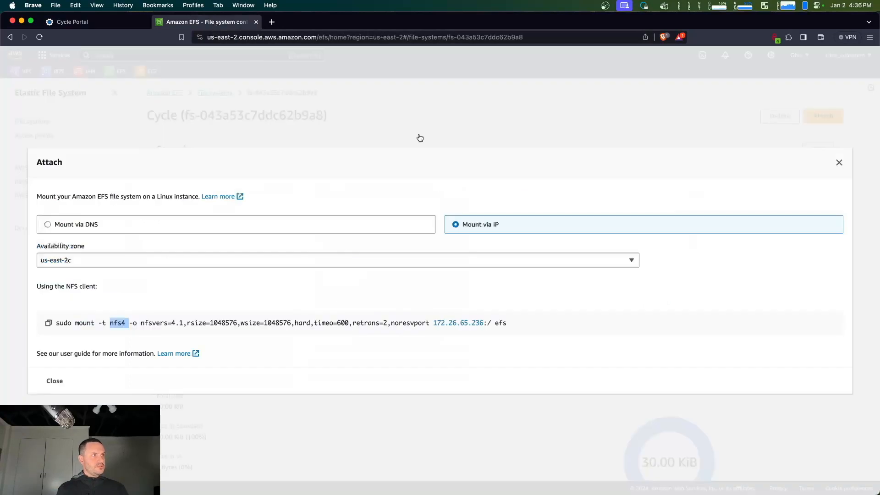
pyautogui.click(234, 359)
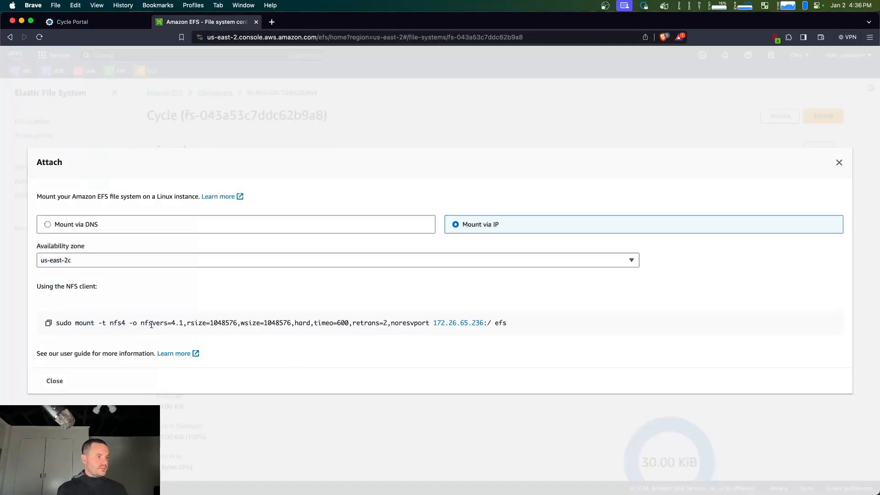
pyautogui.moveTo(140, 324); pyautogui.dragTo(429, 324)
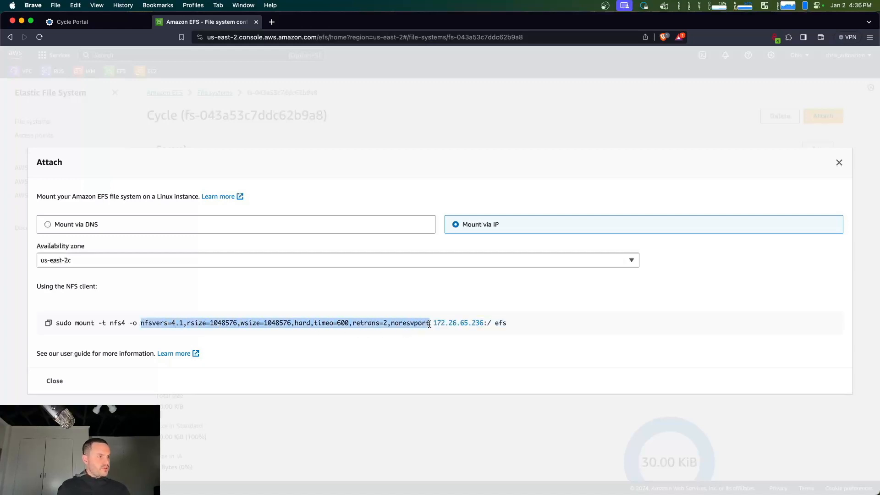
pyautogui.press('super+c')
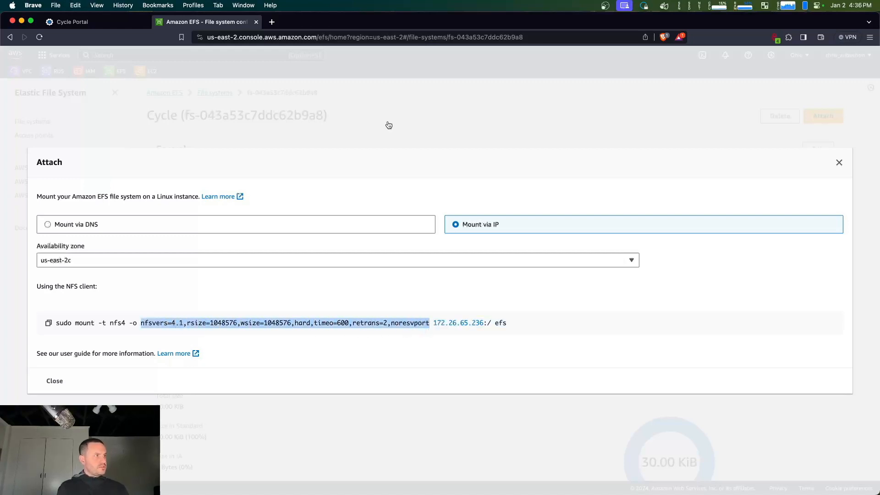
pyautogui.click(100, 22)
pyautogui.press('super+v')
pyautogui.write(',add')
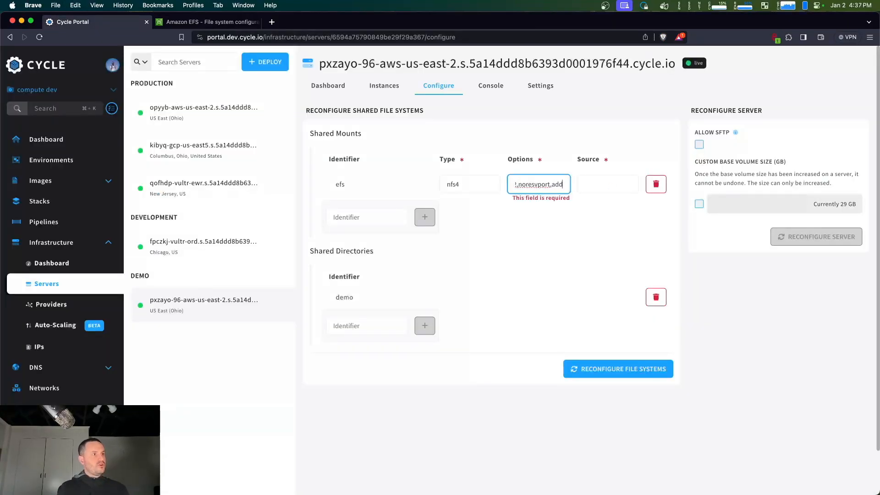
pyautogui.write('r=')
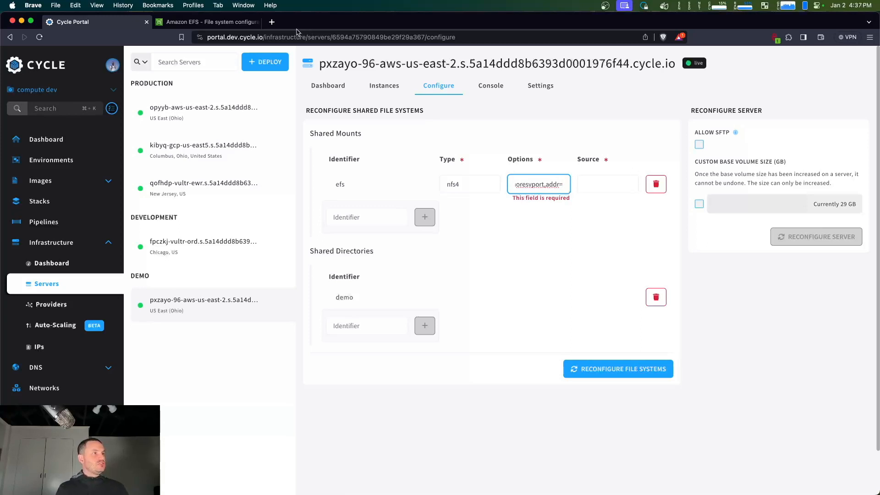
# Copy the IP address 172.26.65.236 from the EFS mount command and append it after "addr=" in the mount options
pyautogui.click(205, 23)
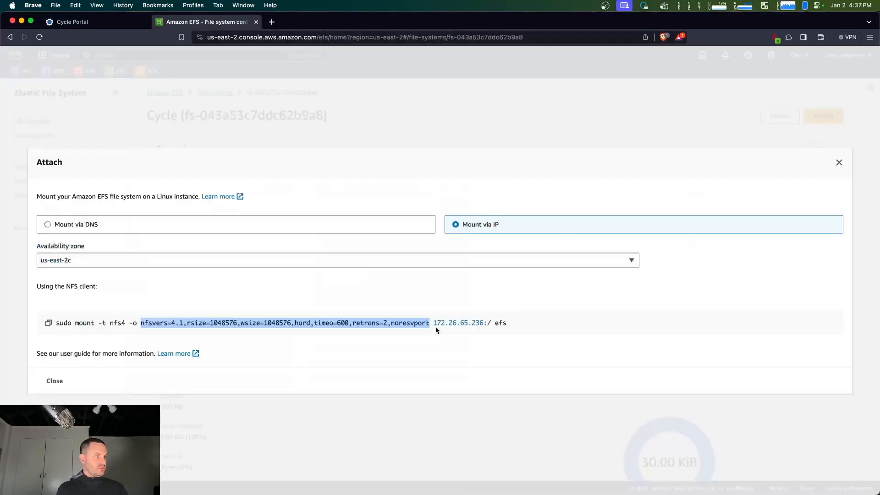
pyautogui.moveTo(432, 323); pyautogui.dragTo(483, 324)
pyautogui.press('super+c')
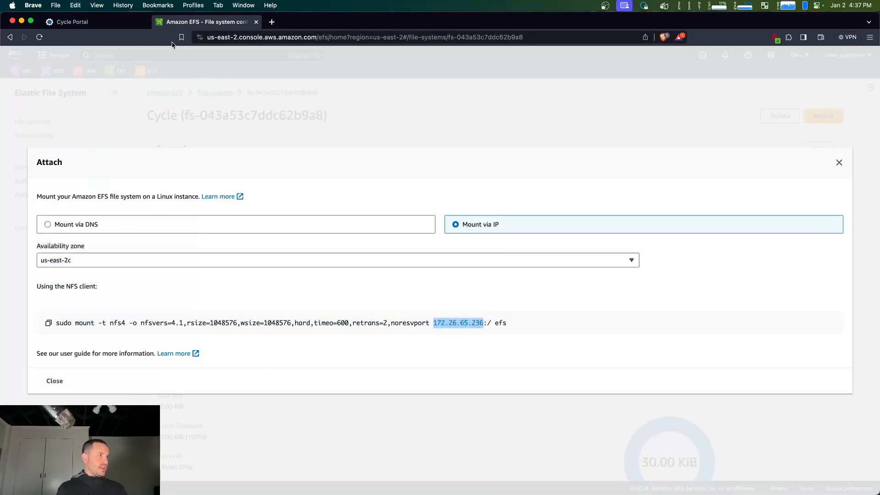
pyautogui.click(106, 22)
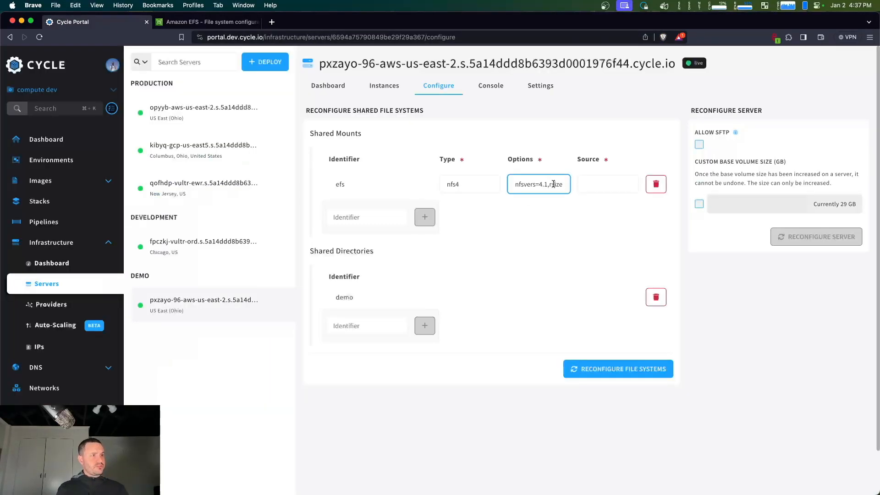
pyautogui.press('super+Right')
pyautogui.press('super+v')
# Set the efs mount's source to ":/" and reconfigure the server's file systems
pyautogui.click(600, 184)
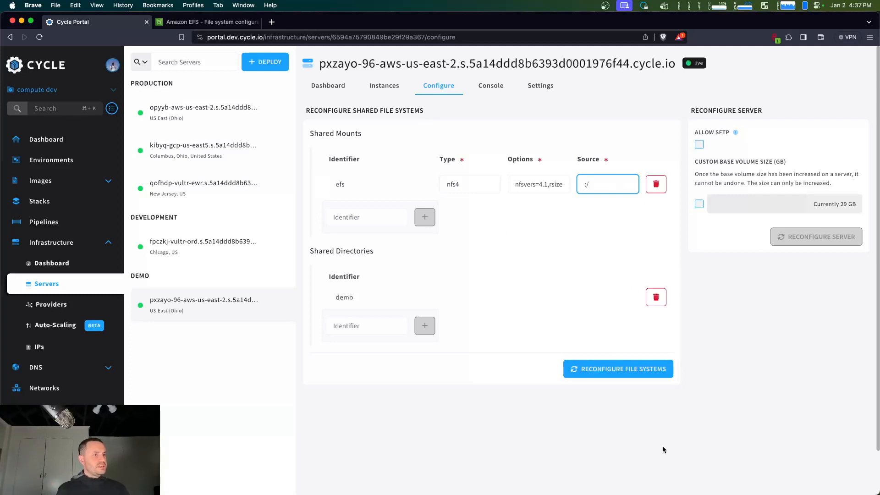
pyautogui.click(598, 373)
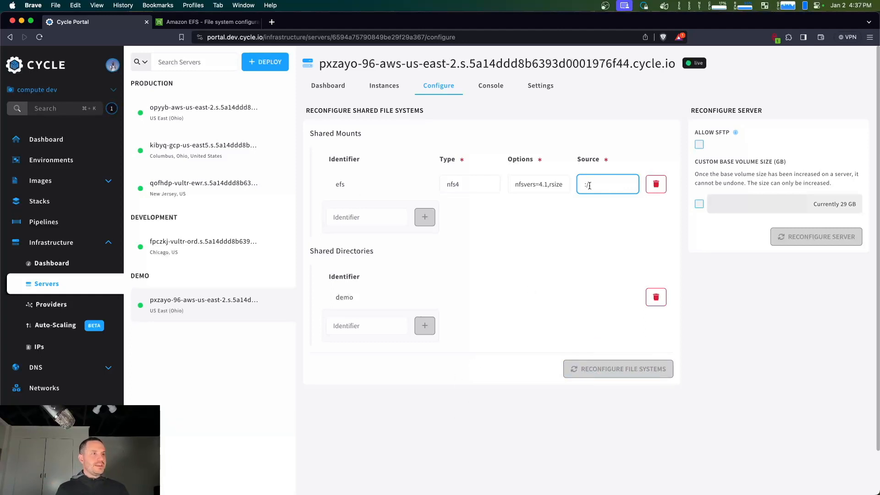
pyautogui.moveTo(593, 184); pyautogui.dragTo(579, 188)
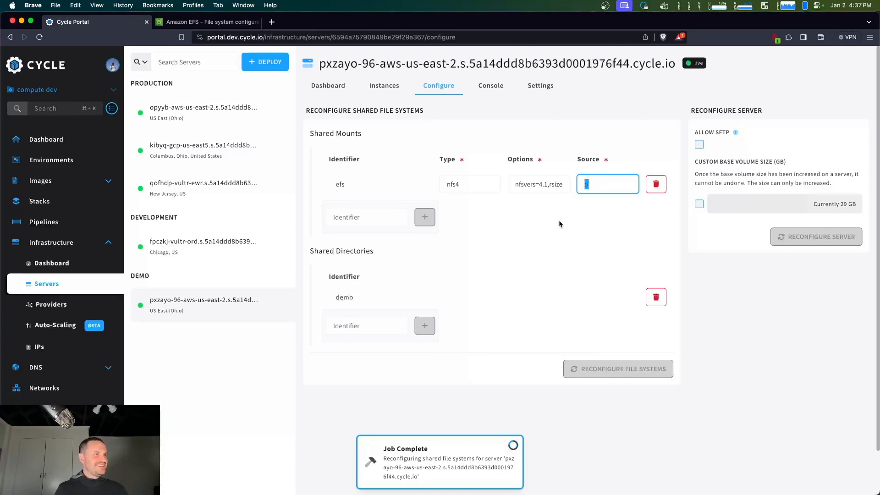
pyautogui.click(489, 222)
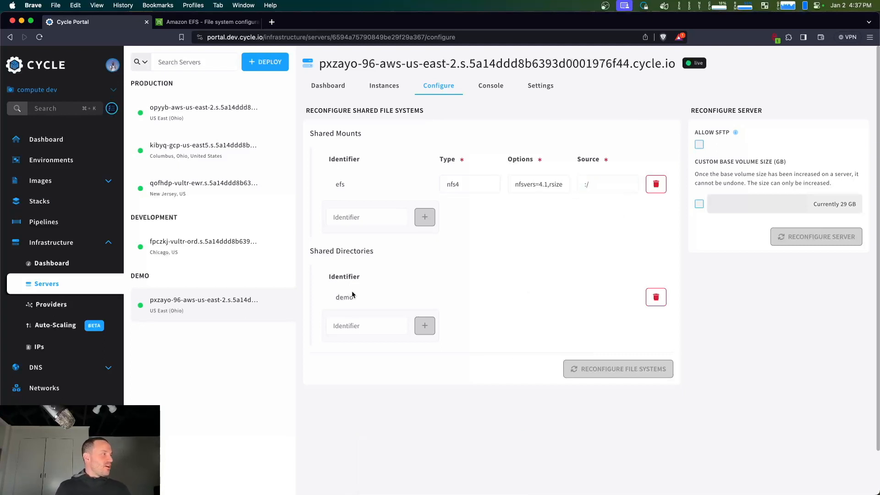
# Start a new container named "one" in the demo environment of the Demo cluster
pyautogui.click(55, 160)
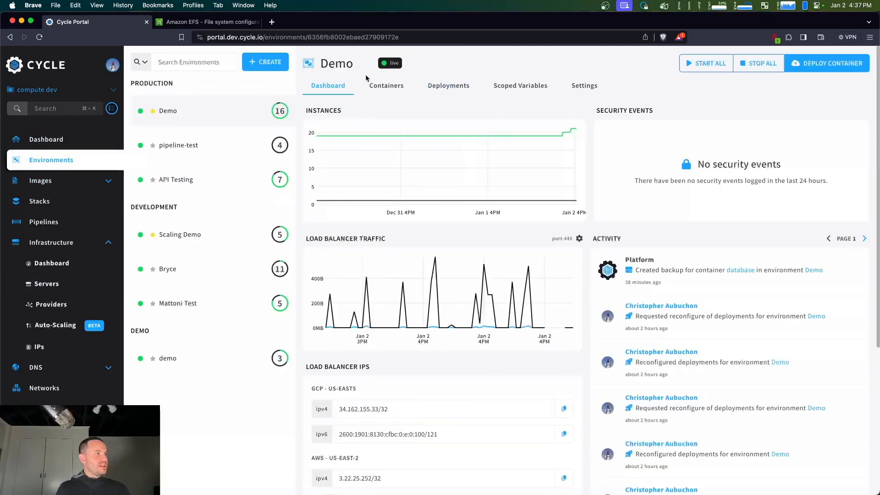
pyautogui.click(221, 357)
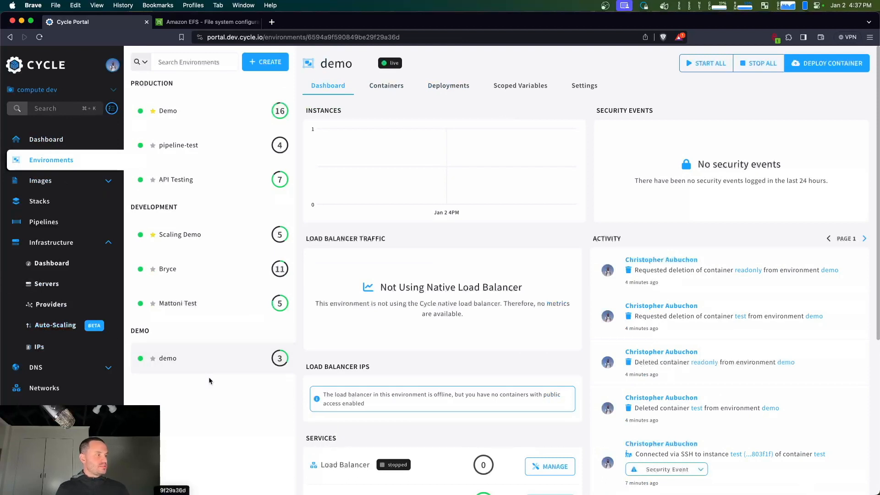
pyautogui.click(818, 63)
pyautogui.click(294, 155)
pyautogui.write('one')
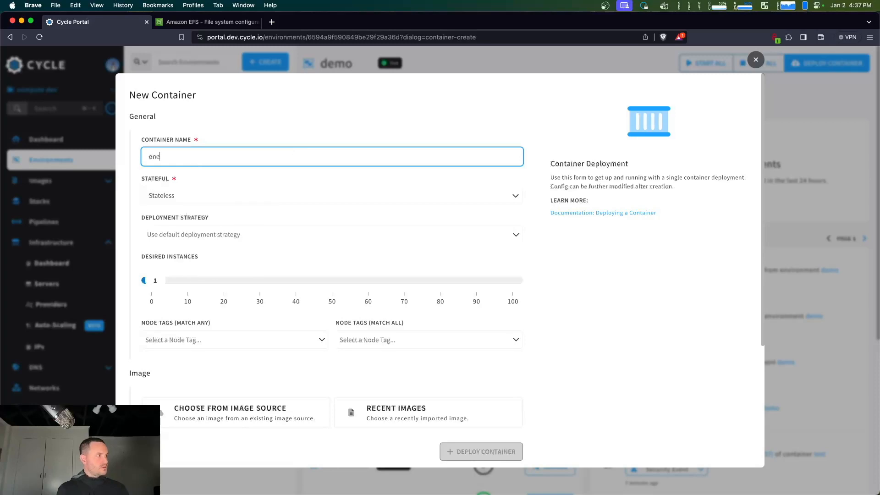
# Choose the recent image cycleplatform/getting-started:latest for the new container and deploy it
pyautogui.click(372, 417)
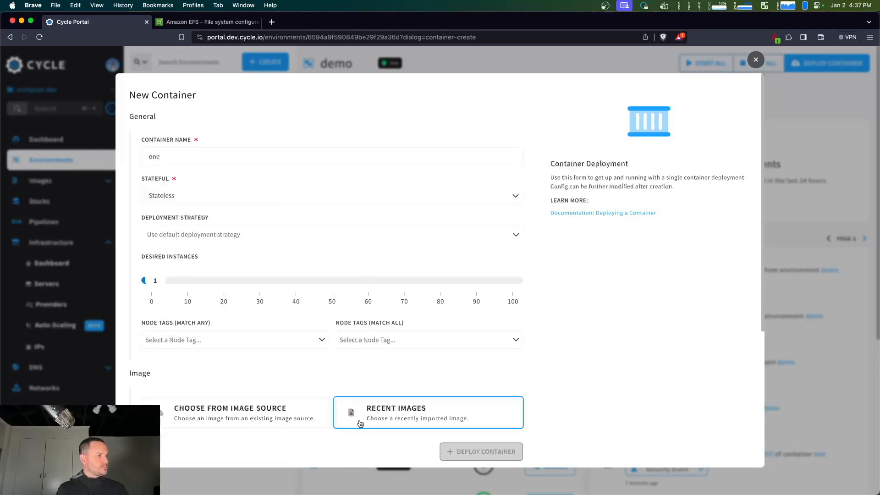
pyautogui.scroll(-5, 348, 399)
pyautogui.click(265, 254)
pyautogui.write('gett')
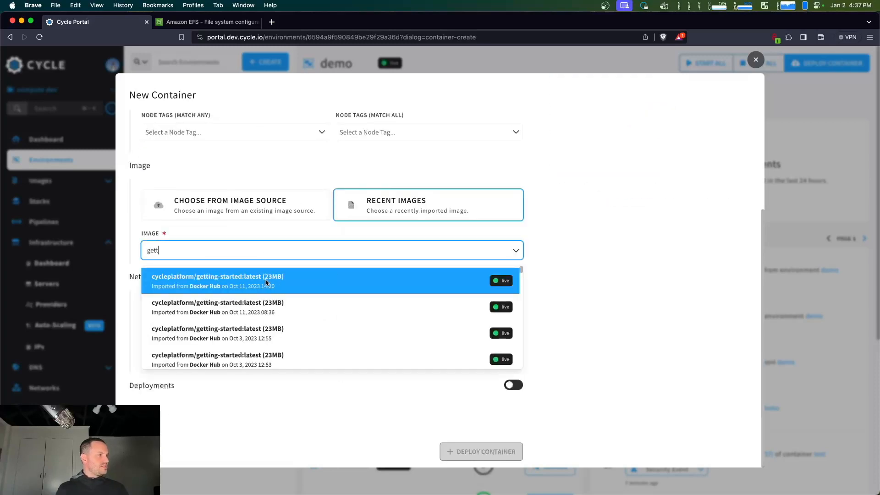
pyautogui.click(270, 277)
pyautogui.click(472, 450)
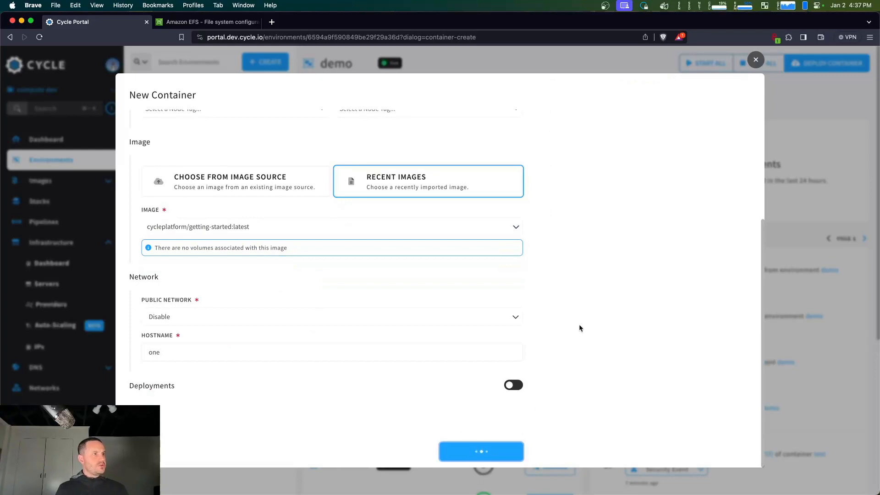
pyautogui.click(595, 74)
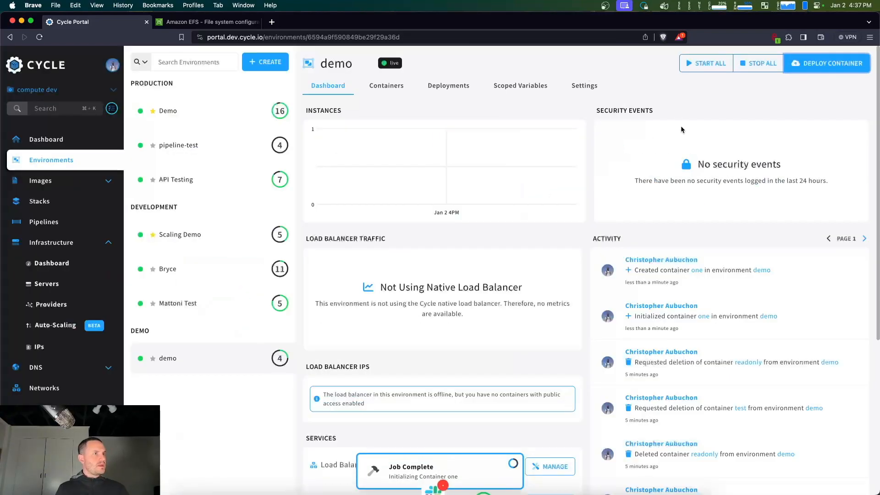
# Open the integrations configuration of container "one" in the demo environment and enable Shared File Systems
pyautogui.click(384, 87)
pyautogui.click(332, 151)
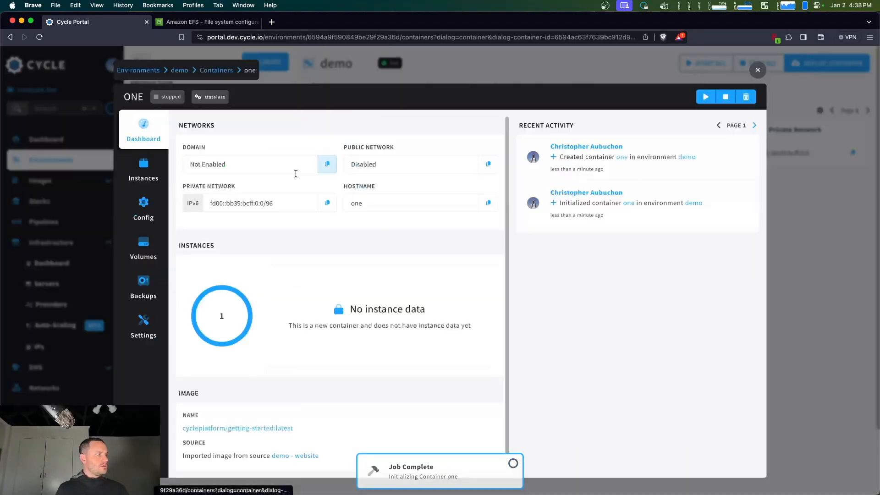
pyautogui.click(144, 211)
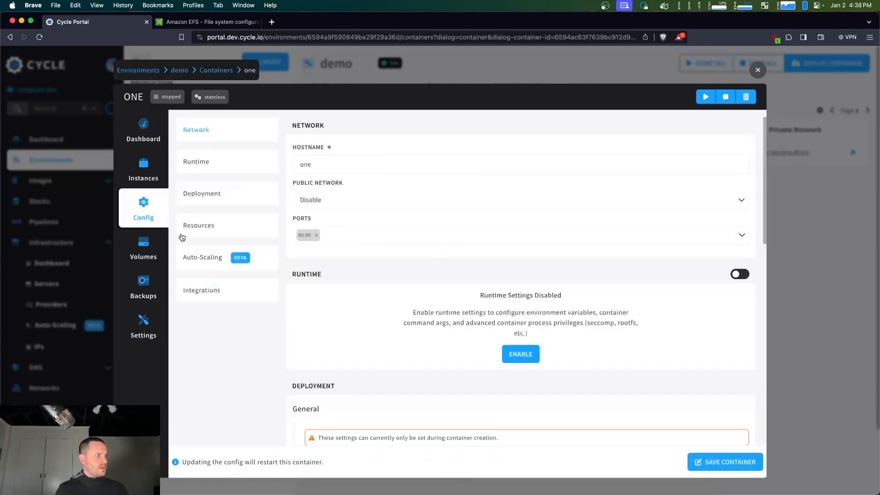
pyautogui.click(222, 294)
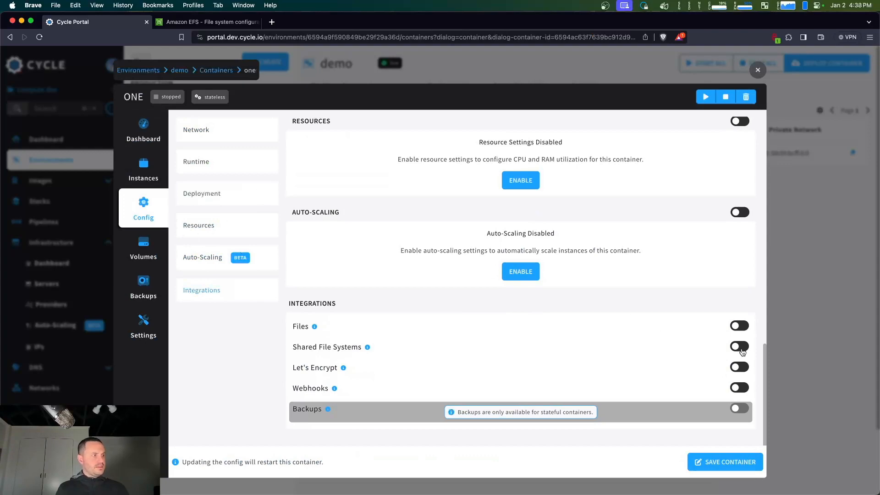
pyautogui.click(143, 136)
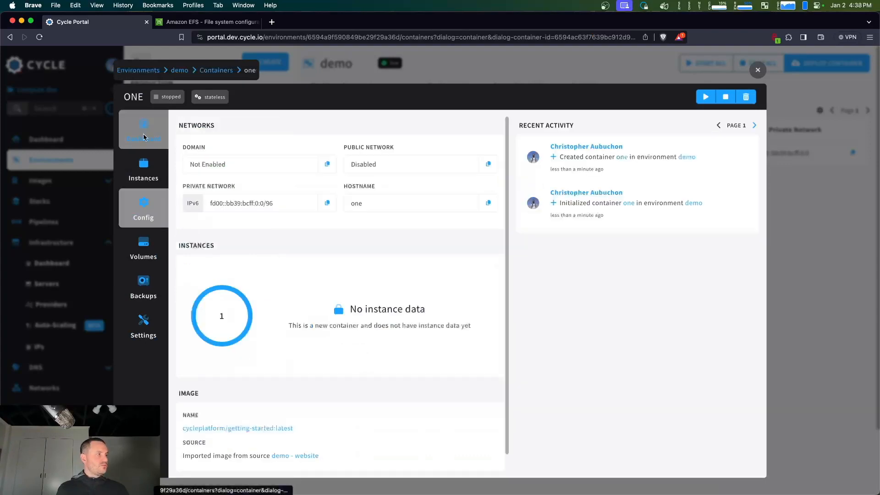
pyautogui.click(133, 209)
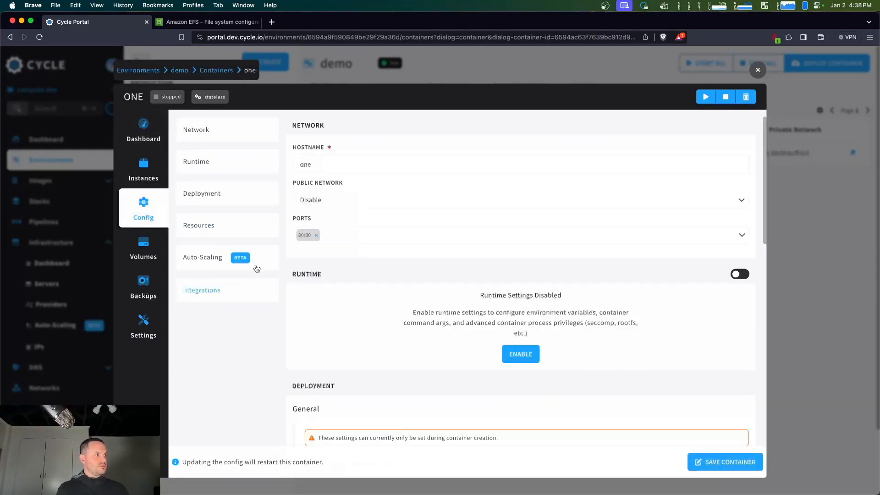
pyautogui.click(255, 292)
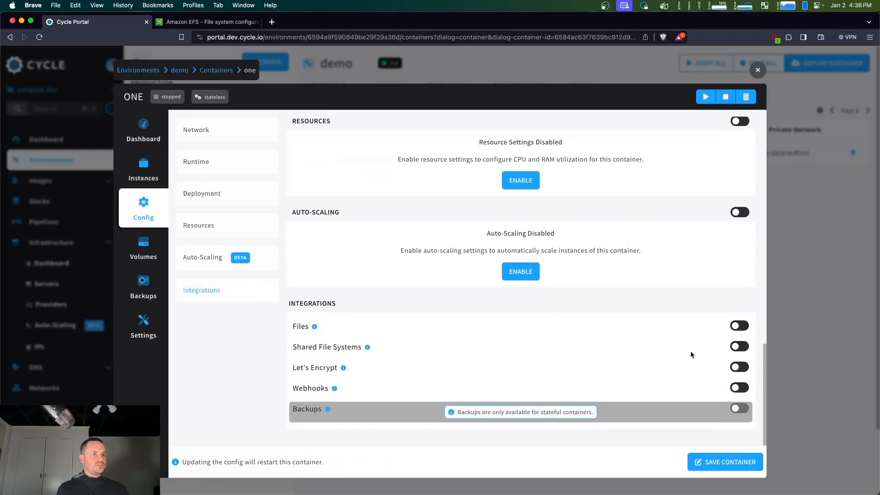
pyautogui.click(742, 347)
# Add host identifier "demo" to container one's shared file systems as writable, mounted at /root/temp
pyautogui.click(375, 410)
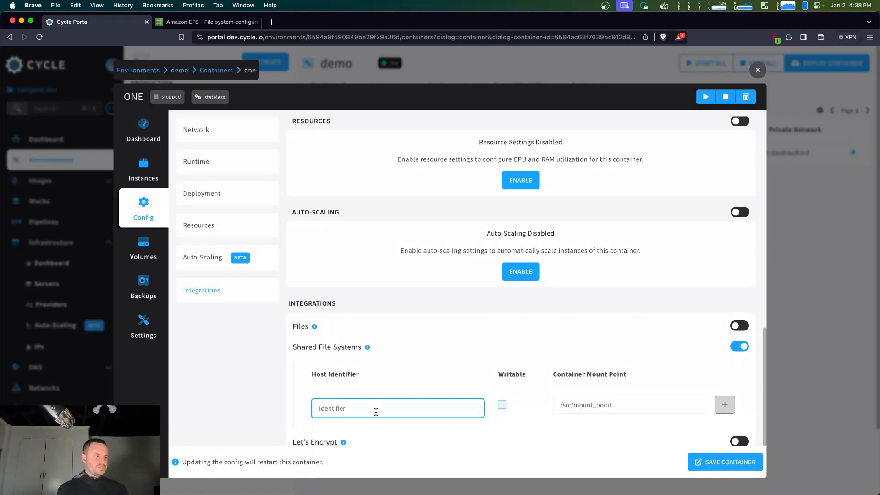
pyautogui.write('demo')
pyautogui.click(502, 404)
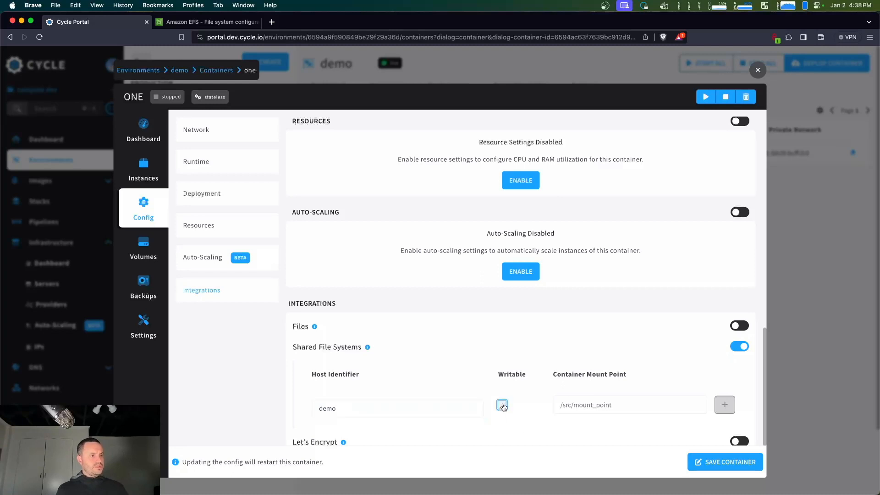
pyautogui.click(608, 407)
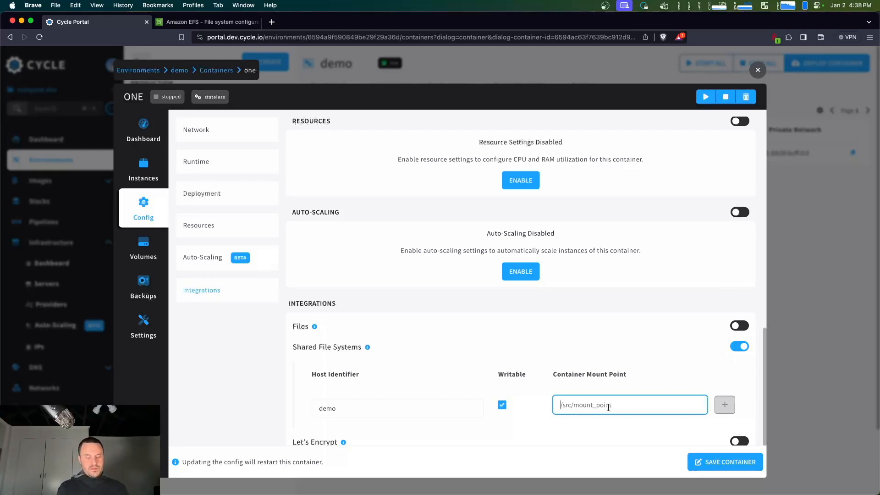
pyautogui.write('/')
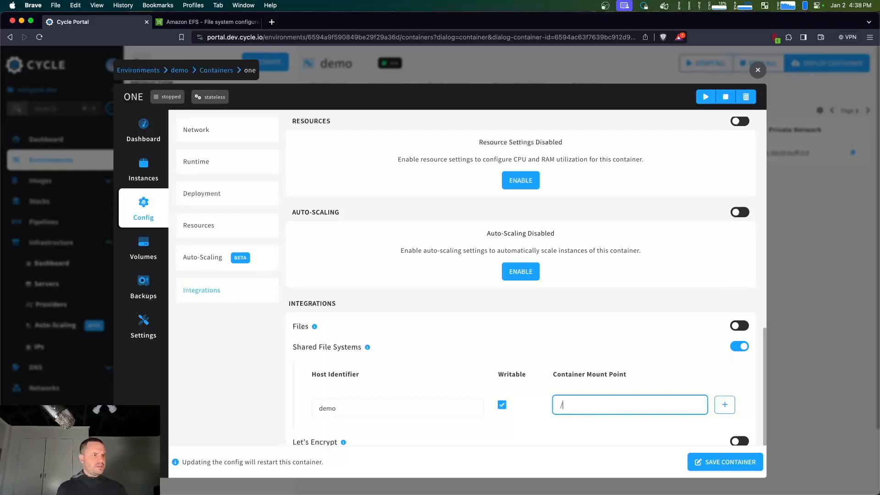
pyautogui.write('root/tem')
pyautogui.click(725, 405)
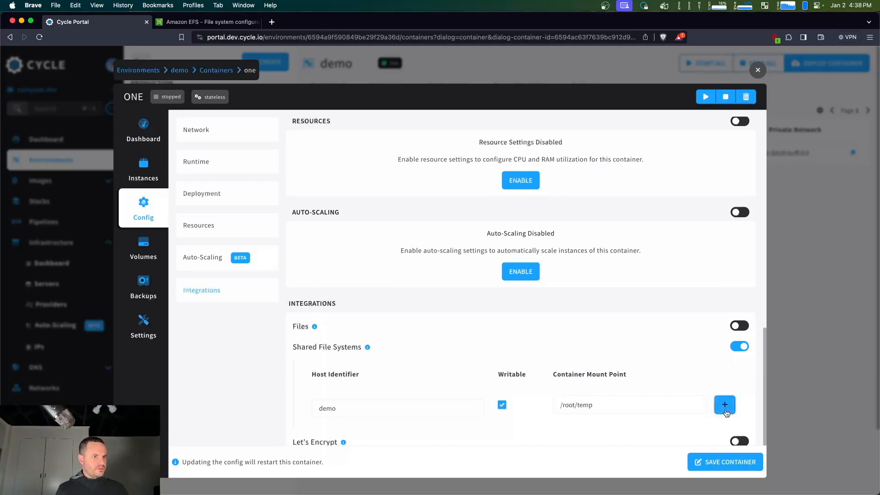
# Add "efs" as a writable shared file system mounted at /root/efs, and start container one with the saved configuration
pyautogui.scroll(-3, 565, 369)
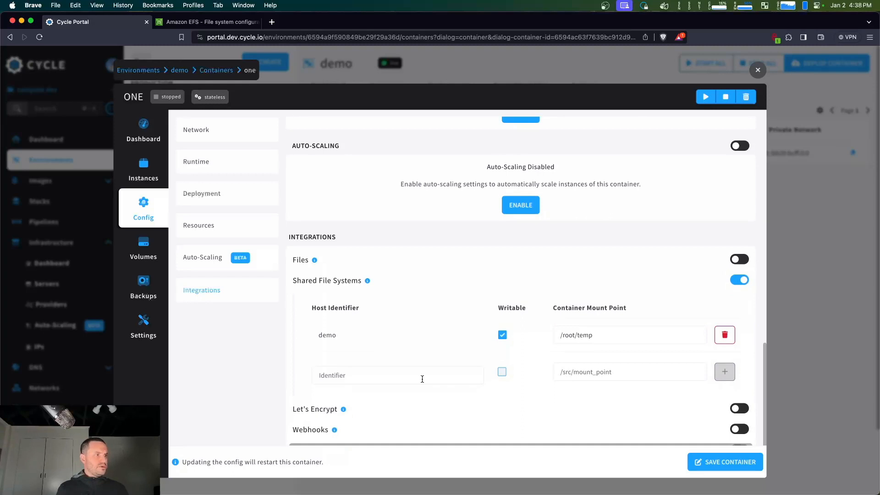
pyautogui.click(422, 379)
pyautogui.write('efs')
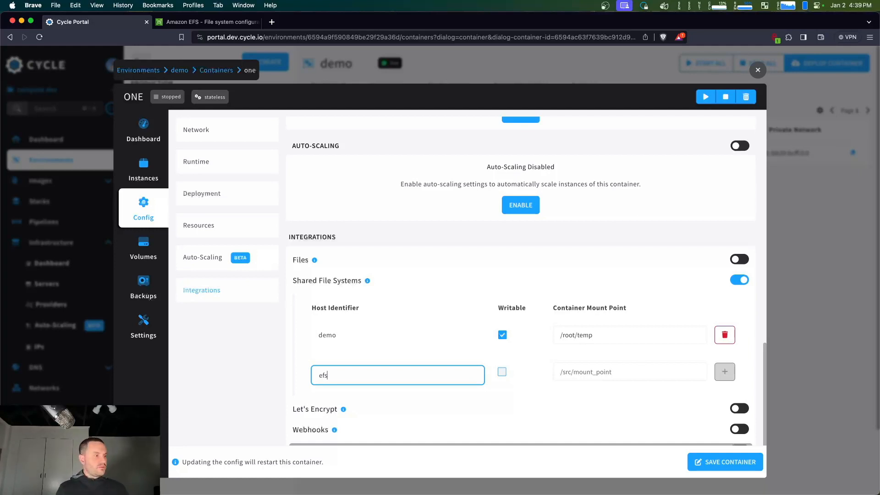
pyautogui.click(502, 372)
pyautogui.click(588, 369)
pyautogui.write('/root/efs')
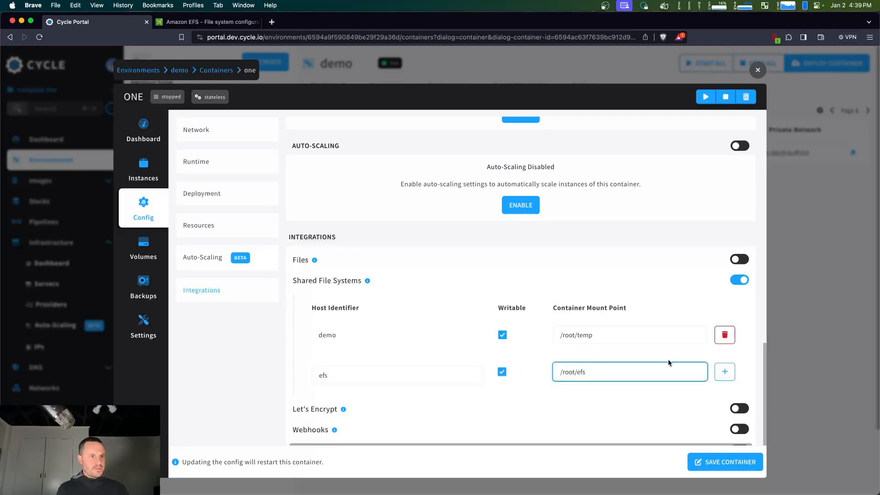
pyautogui.click(724, 371)
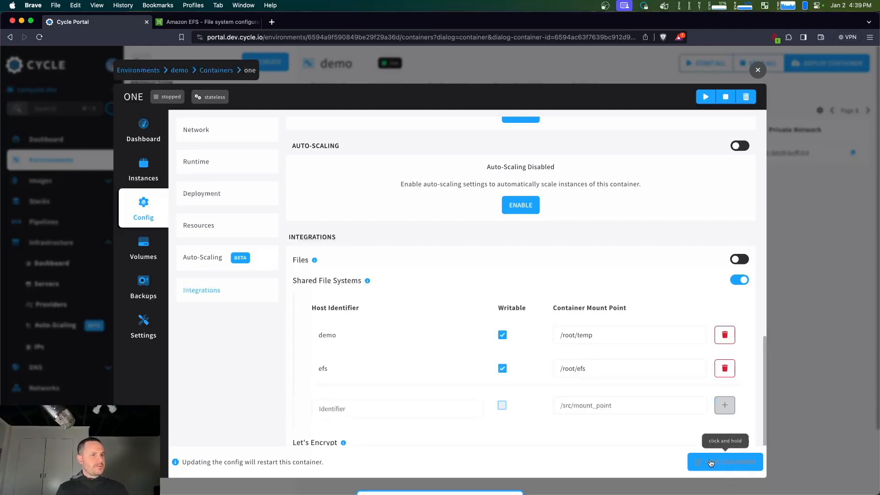
pyautogui.click(705, 98)
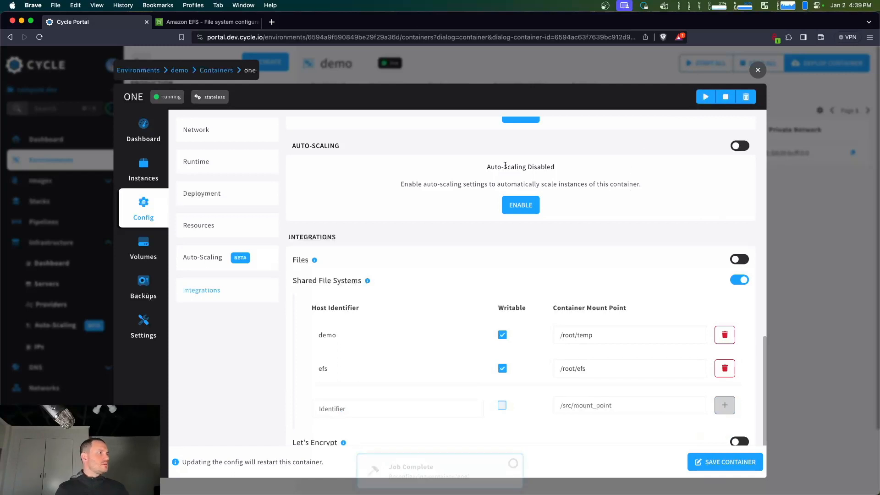
pyautogui.click(699, 70)
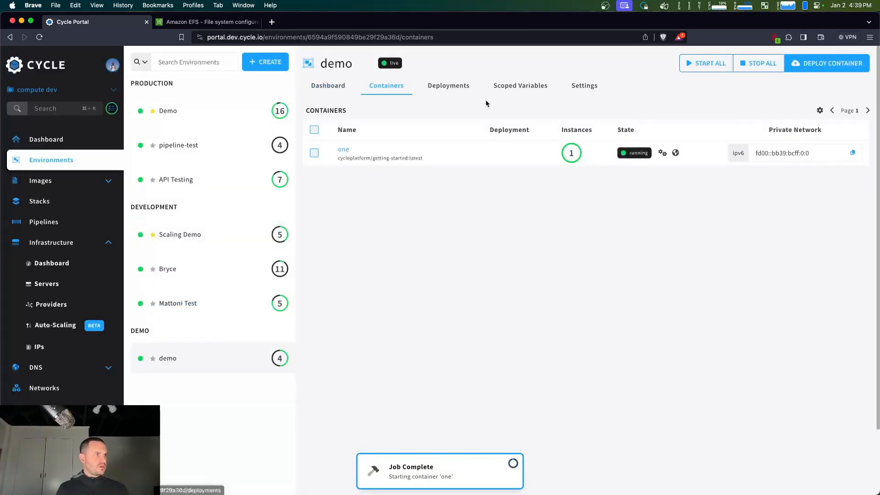
# Start a new container named "readonly" in the demo environment
pyautogui.click(828, 69)
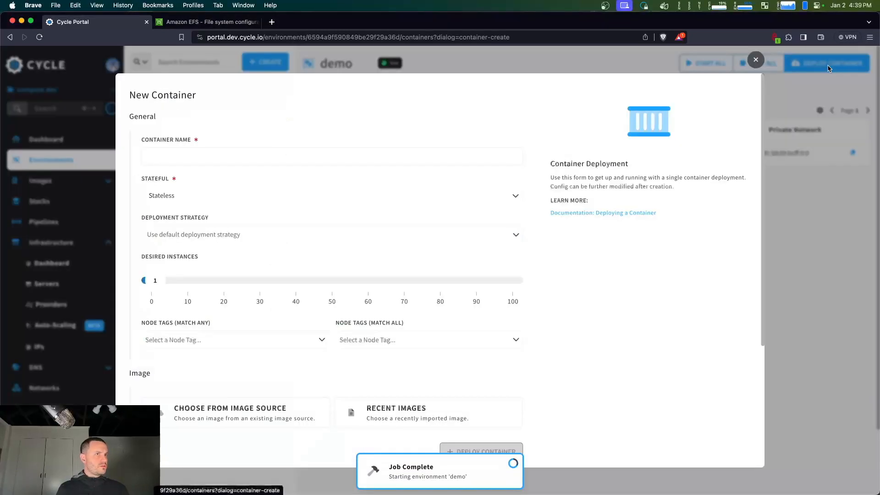
pyautogui.click(336, 159)
pyautogui.write('rea')
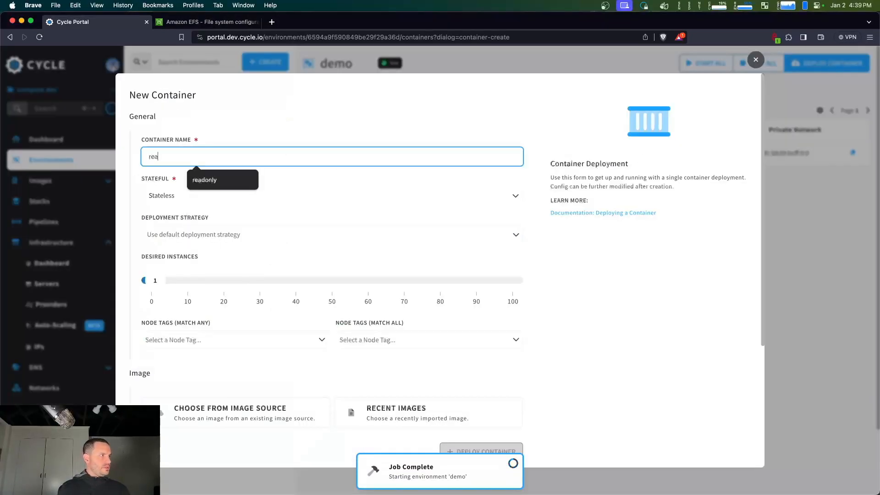
pyautogui.write('d')
pyautogui.click(225, 180)
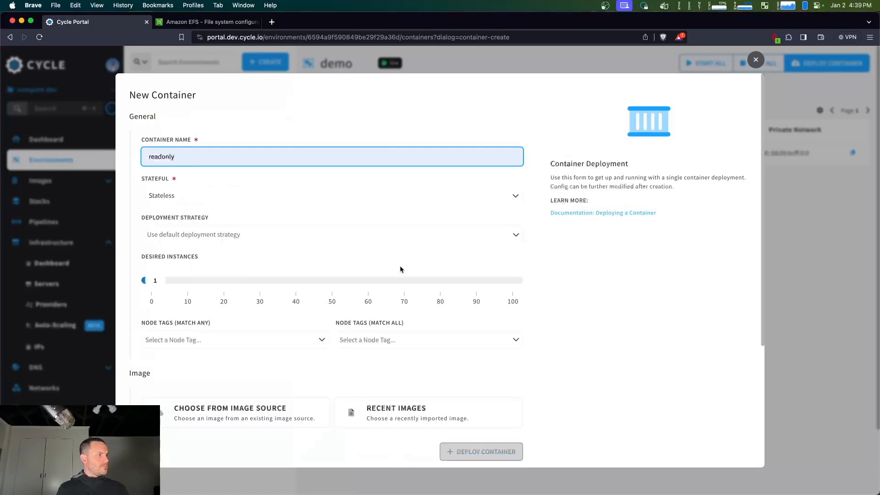
# Choose the recent image cycleplatform/getting-started:latest for the readonly container and deploy it
pyautogui.scroll(-3, 403, 275)
pyautogui.click(422, 329)
pyautogui.click(268, 369)
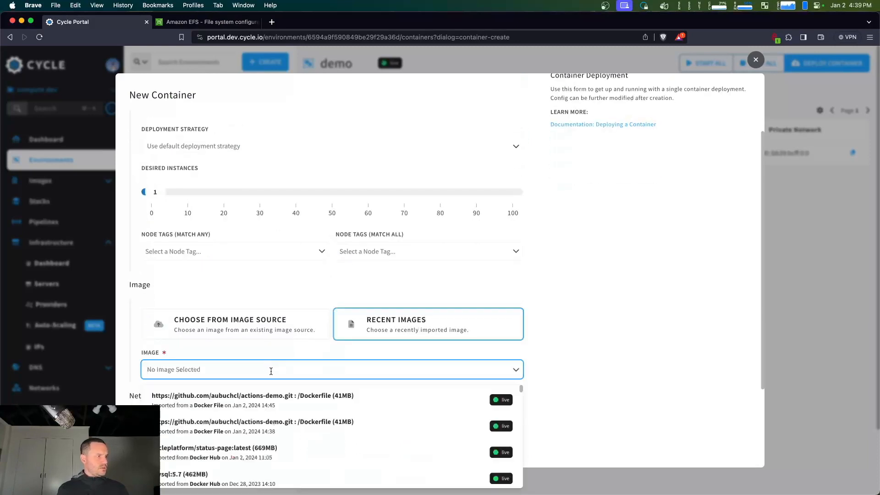
pyautogui.write('getting')
pyautogui.click(326, 394)
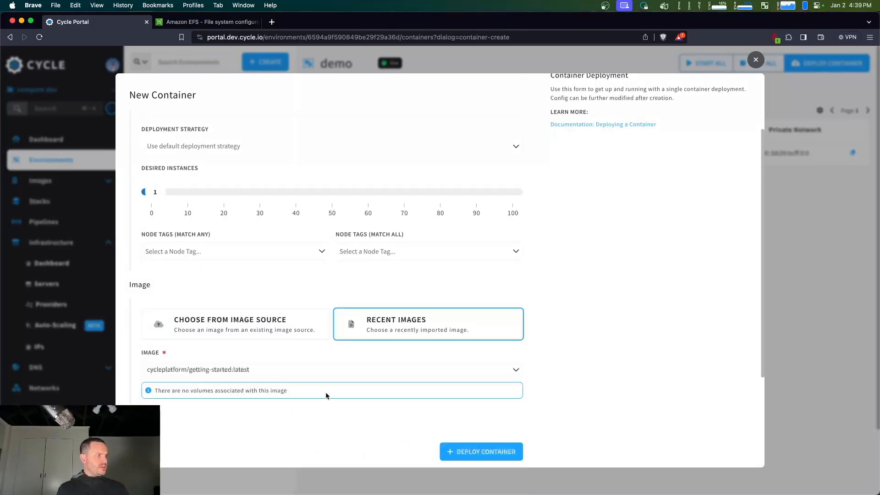
pyautogui.scroll(-3, 456, 353)
pyautogui.scroll(-1, 455, 354)
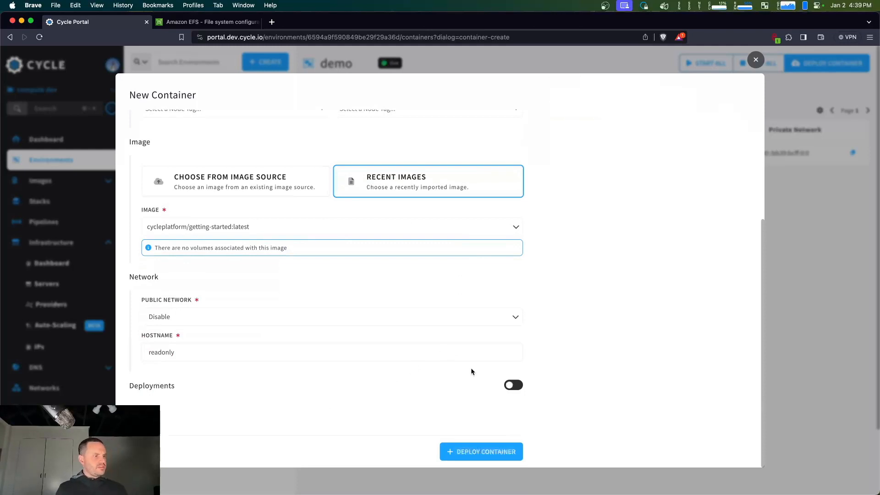
pyautogui.click(493, 454)
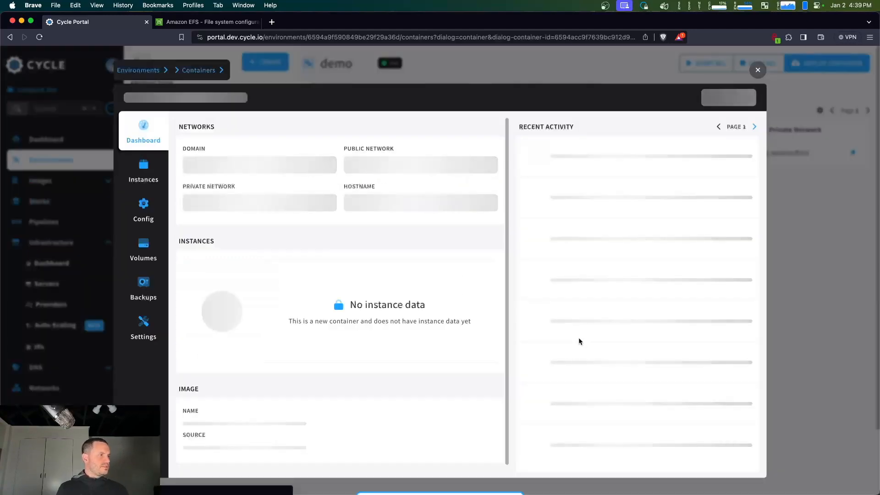
# Enable Shared File Systems on the readonly container and add "demo" as non-writable, mounted at /root/temp
pyautogui.click(147, 218)
pyautogui.click(235, 298)
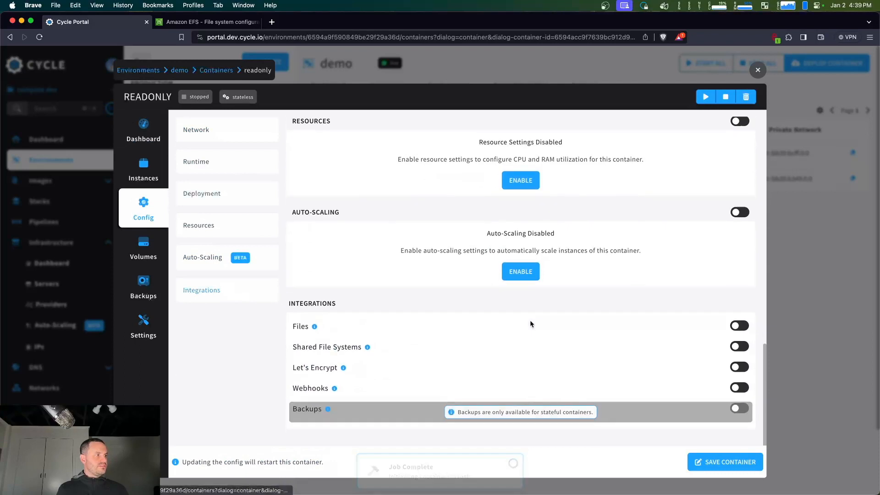
pyautogui.click(739, 347)
pyautogui.click(345, 406)
pyautogui.write('demo')
pyautogui.click(573, 404)
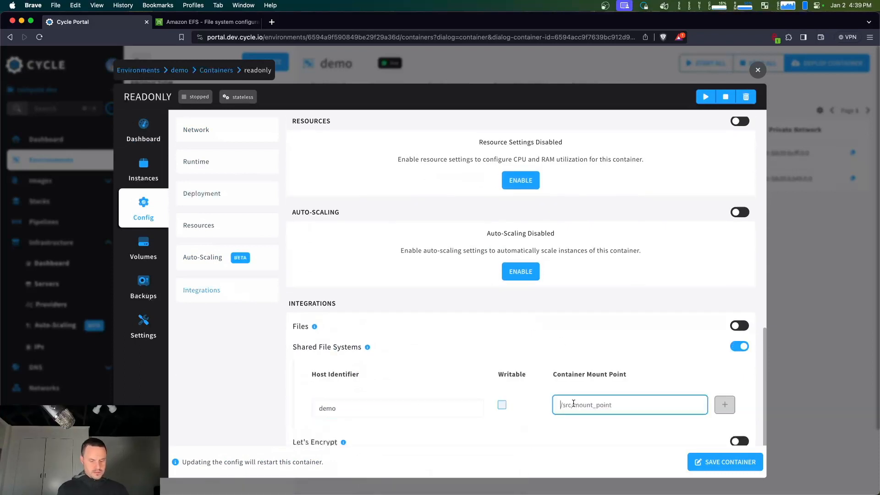
pyautogui.write('/root/temp')
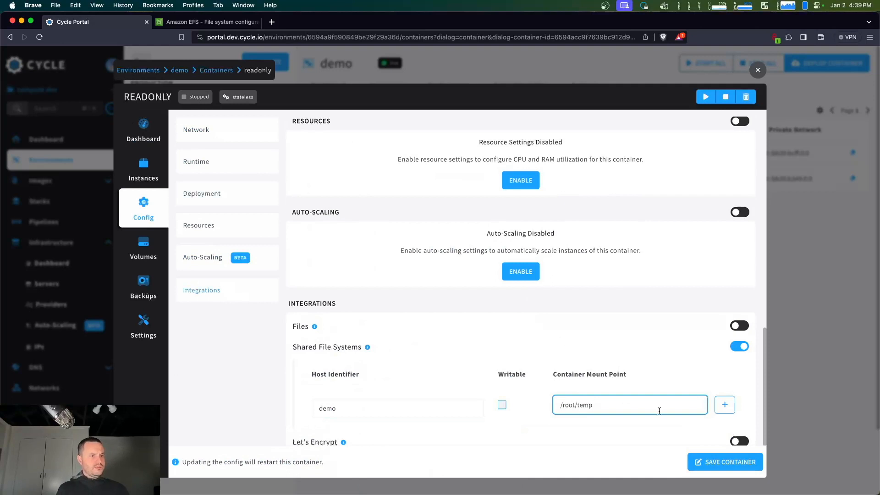
pyautogui.click(724, 404)
# Add "efs" as a non-writable shared file system mounted at /root/efs, and start the readonly container with the saved configuration
pyautogui.scroll(-2, 373, 345)
pyautogui.click(378, 347)
pyautogui.write('efs')
pyautogui.click(591, 348)
pyautogui.write('/root')
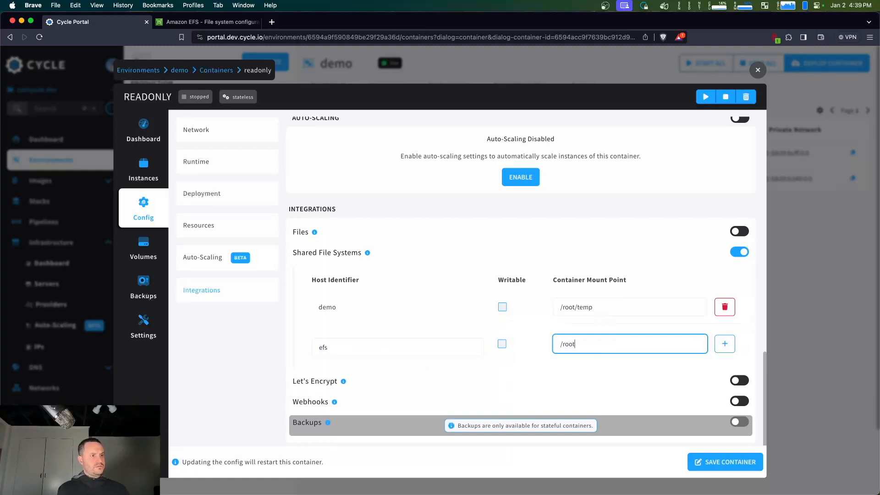
pyautogui.click(725, 344)
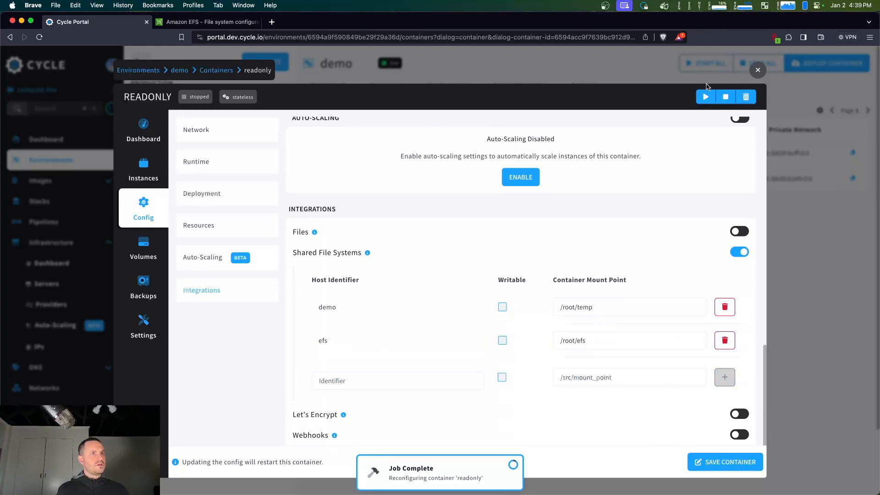
pyautogui.click(706, 98)
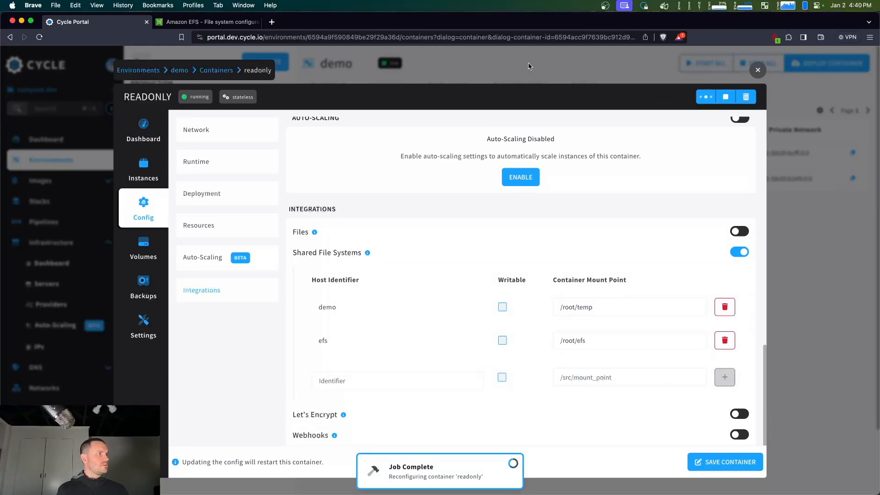
pyautogui.click(530, 67)
# Open the container "one" and review its configuration, including the integrations settings
pyautogui.click(345, 152)
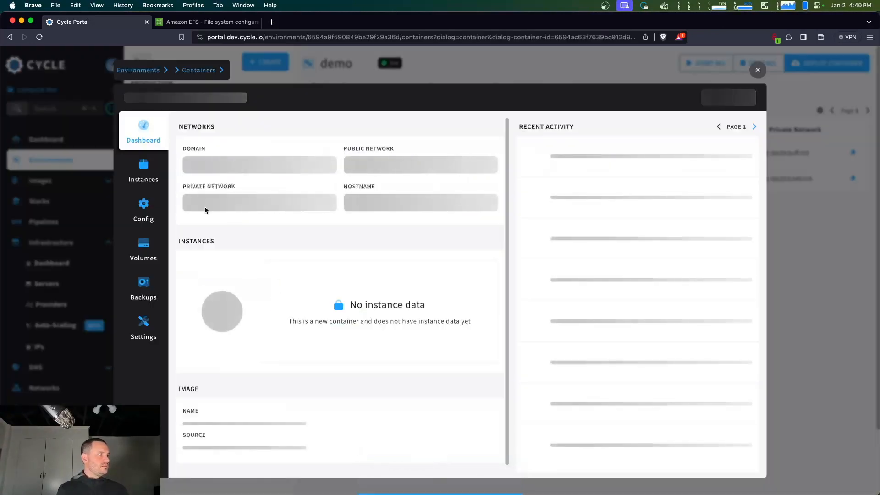
pyautogui.click(143, 209)
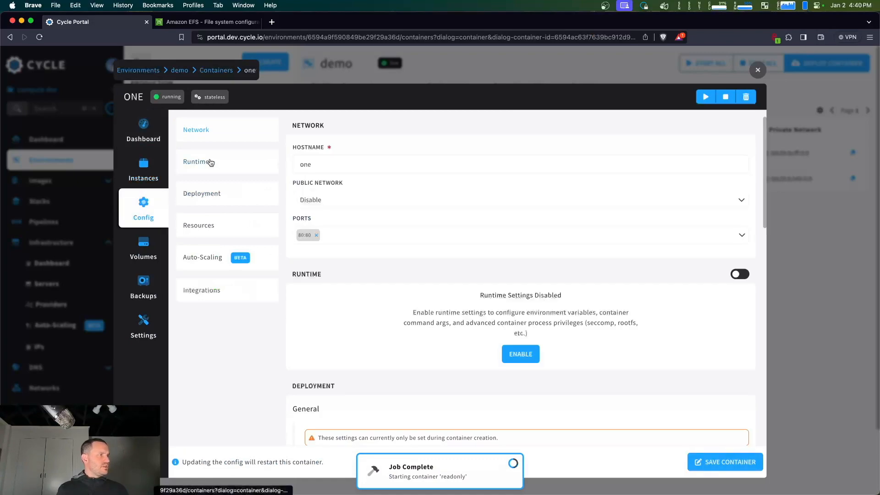
pyautogui.click(209, 163)
pyautogui.click(246, 292)
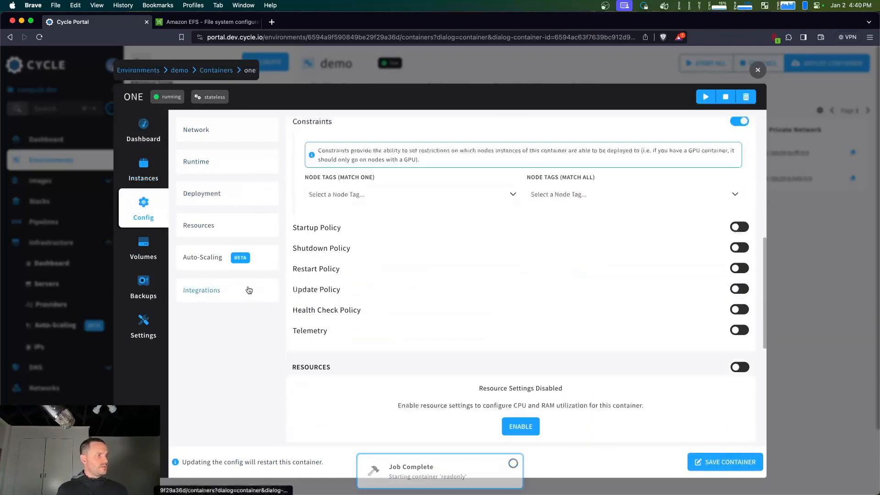
pyautogui.scroll(10, 447, 301)
pyautogui.scroll(5, 446, 300)
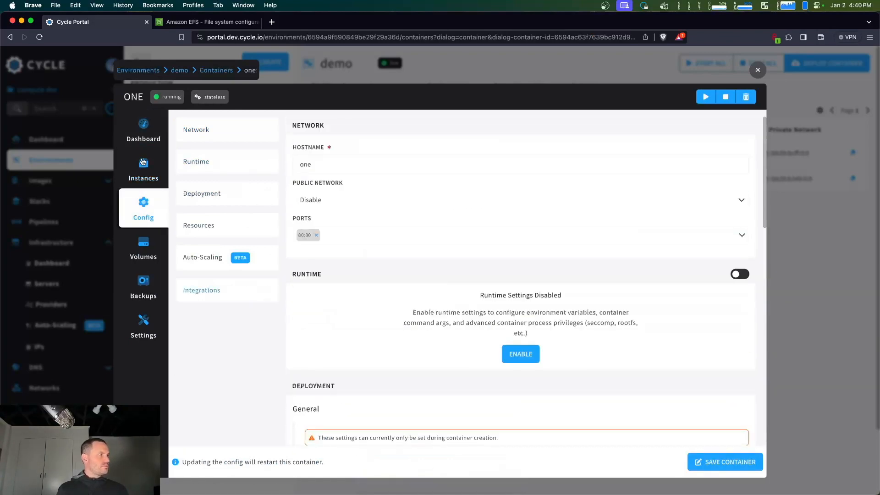
# Get SSH credentials for the "one" container's instance and run the copied SSH command in iTerm2
pyautogui.click(144, 170)
pyautogui.click(732, 127)
pyautogui.click(750, 228)
pyautogui.click(818, 221)
pyautogui.hotkey('ctrl', 'Up')
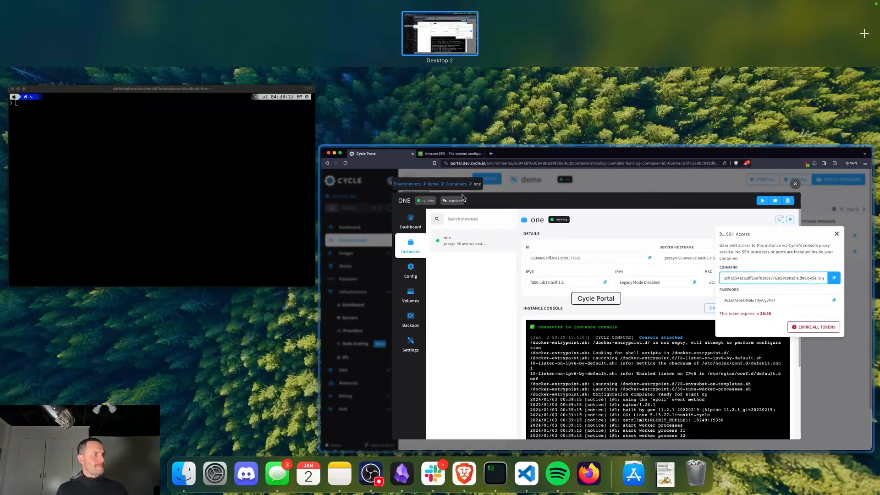
pyautogui.click(255, 184)
pyautogui.press('super+v')
pyautogui.press('Return')
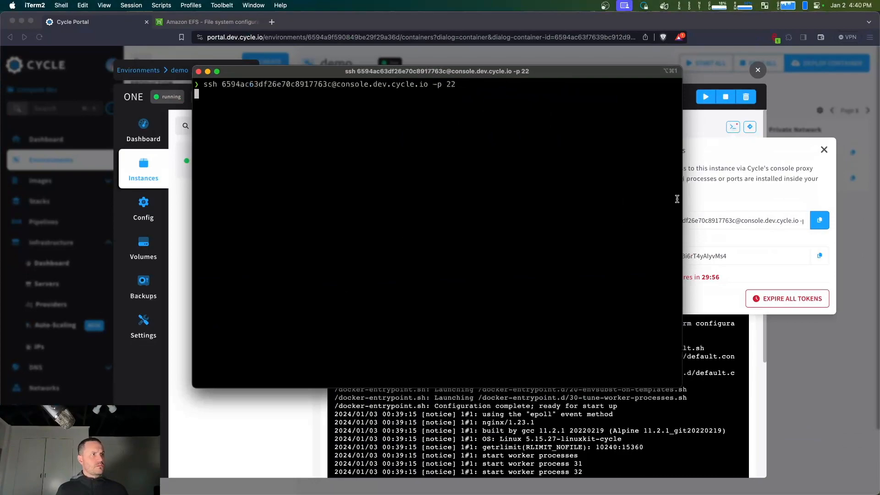
# Copy the generated SSH password from the portal and authenticate the terminal session to "one" with it
pyautogui.click(760, 240)
pyautogui.click(819, 256)
pyautogui.hotkey('ctrl', 'Up')
pyautogui.click(190, 195)
pyautogui.press('super+v')
pyautogui.press('Return')
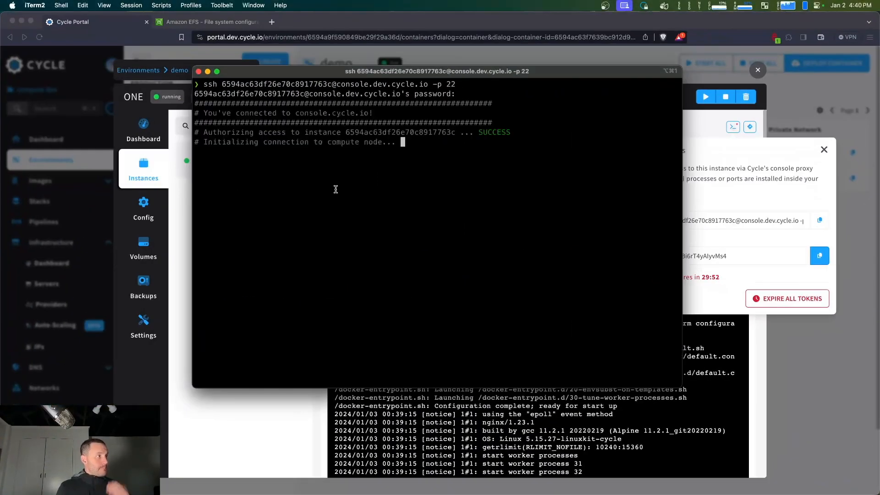
# Go to the home directory in "one", list its contents and print its path
pyautogui.write('cd')
pyautogui.press('Return')
pyautogui.write('ls')
pyautogui.press('Return')
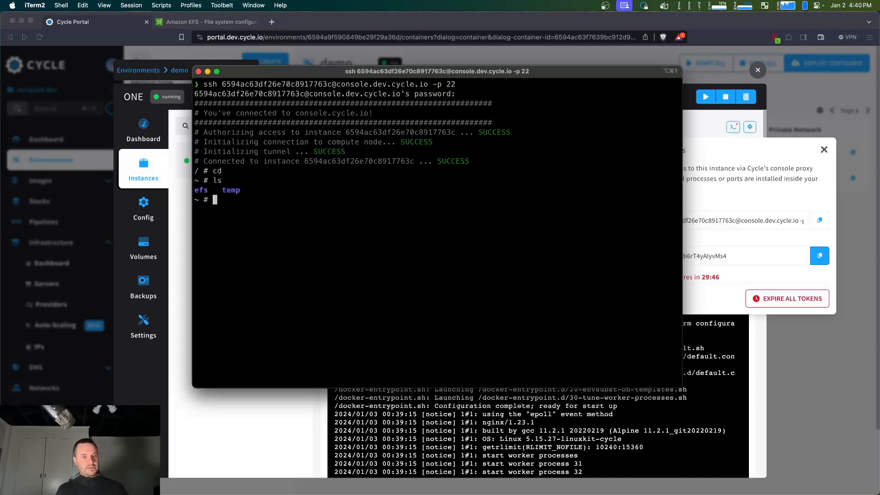
pyautogui.write('pwd')
pyautogui.press('Return')
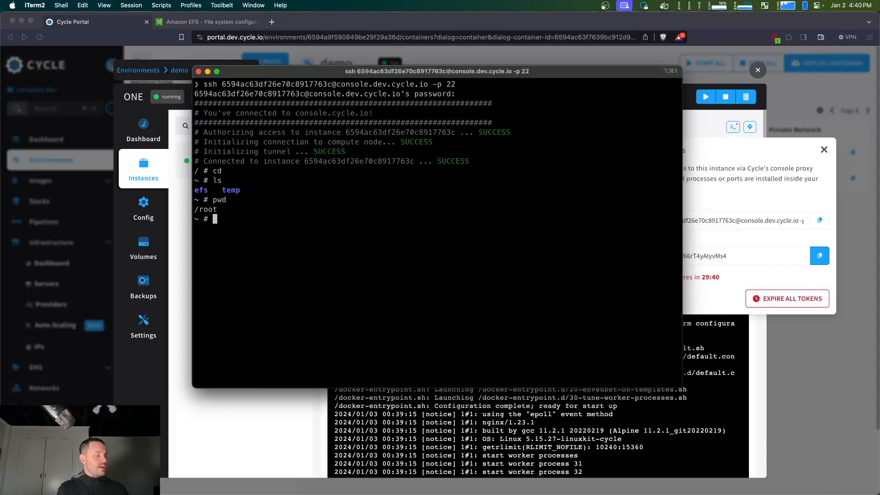
# Enter the temp directory in "one", write "hello" to hello.txt there and list the files
pyautogui.write('cd temp')
pyautogui.press('Return')
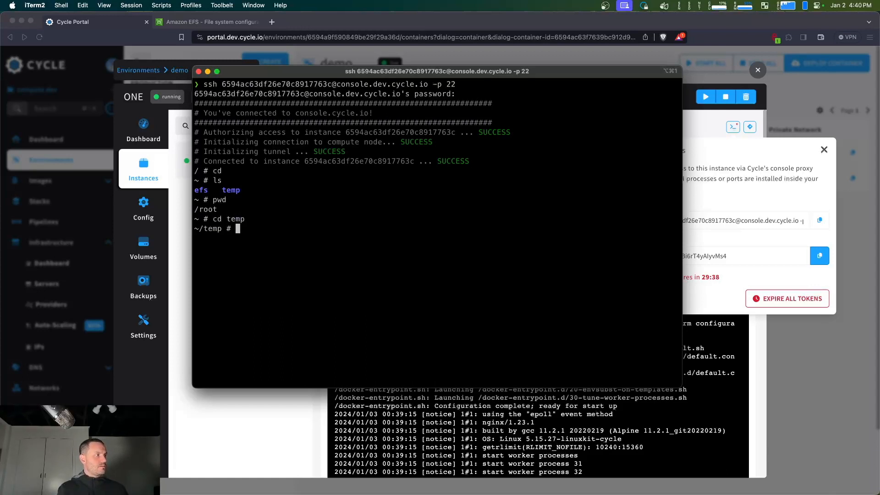
pyautogui.write('ls')
pyautogui.press('Return')
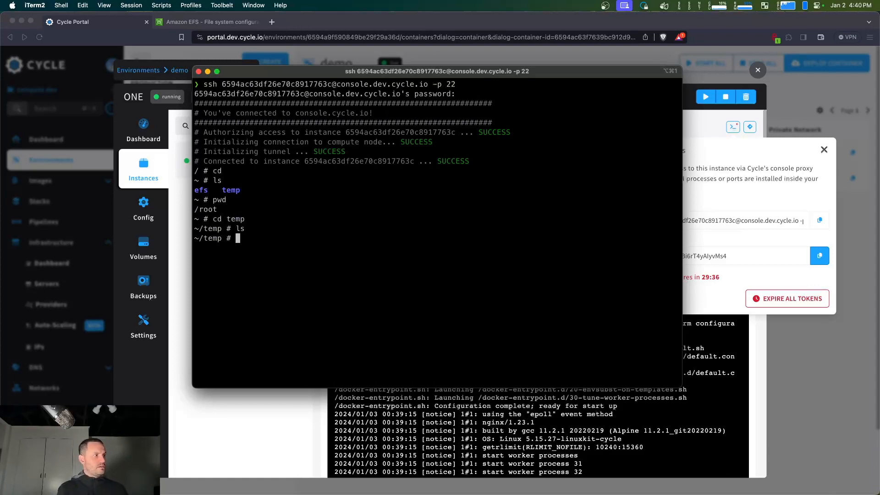
pyautogui.write('echo hello >')
pyautogui.write(' hello.tx')
pyautogui.write('t')
pyautogui.press('Return')
pyautogui.write('ls')
pyautogui.press('Return')
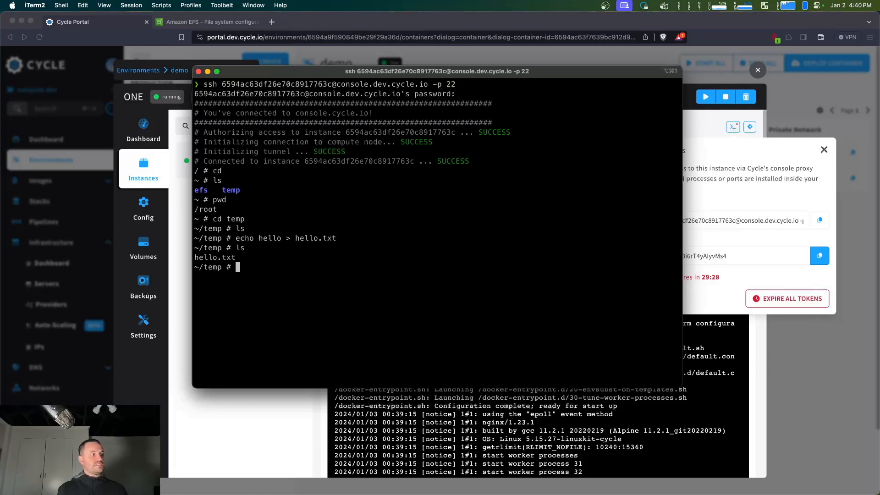
# Move to the efs directory in "one", list its contents and write "hello" to other.txt
pyautogui.write('cd ..')
pyautogui.press('Return')
pyautogui.write('cd efs')
pyautogui.press('Return')
pyautogui.write('ls')
pyautogui.press('Return')
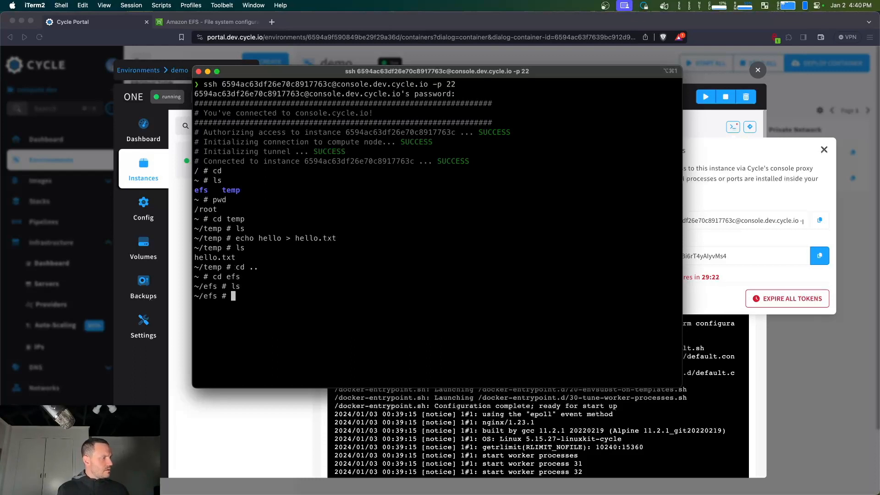
pyautogui.write('echo hello > other.txt')
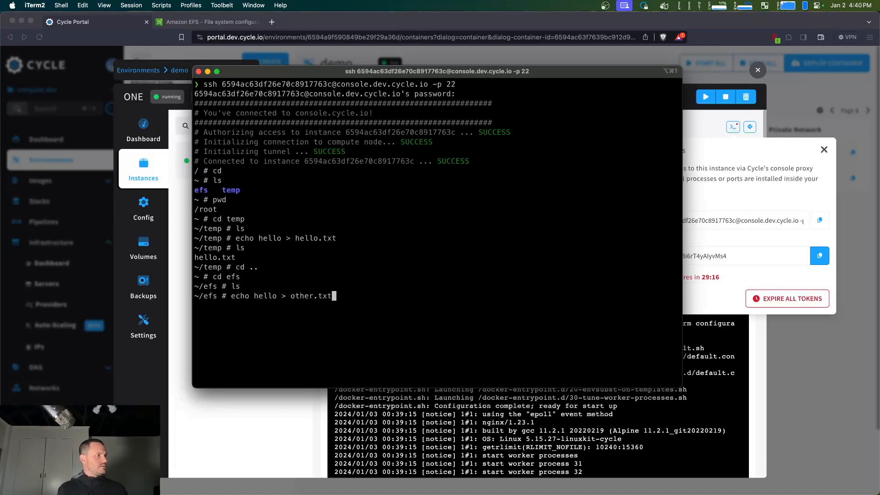
pyautogui.press('Return')
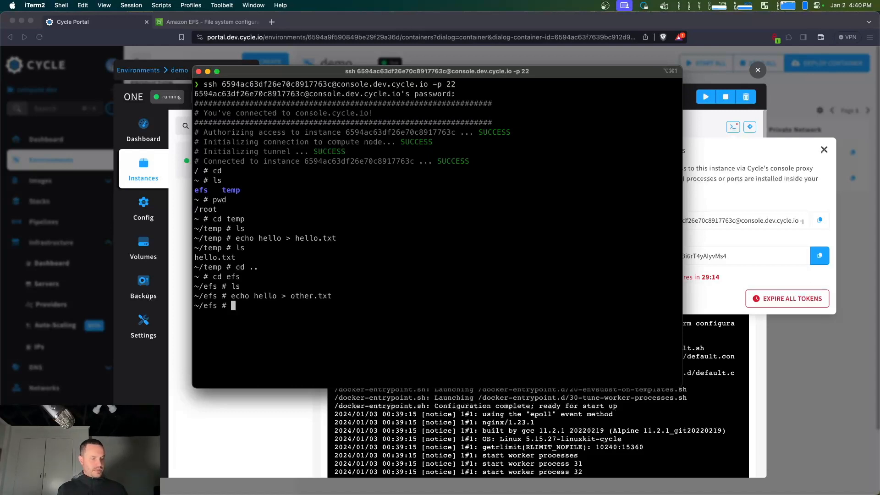
# Open a second terminal session, and show the readonly container's instance in Cycle Portal
pyautogui.press('super+t')
pyautogui.click(699, 129)
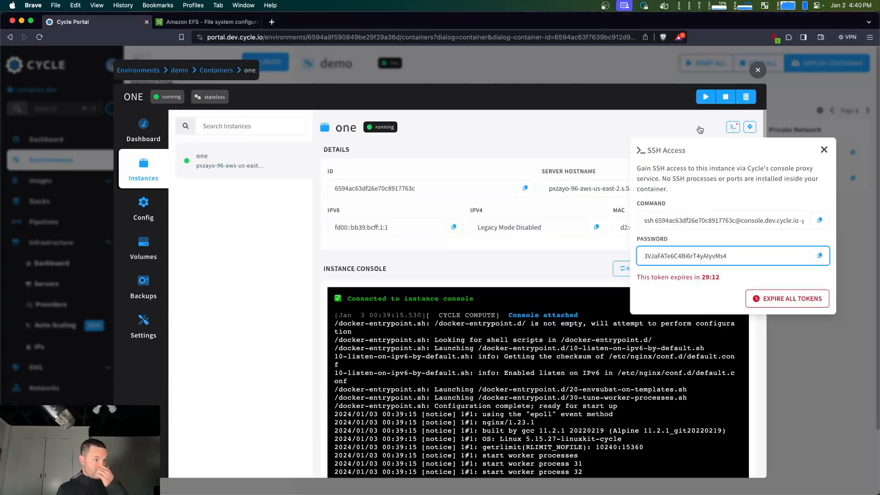
pyautogui.click(662, 131)
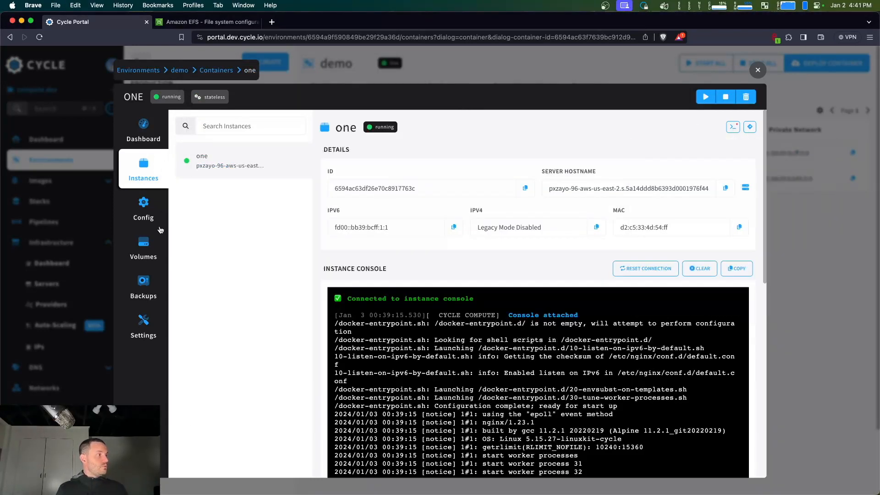
pyautogui.click(488, 77)
pyautogui.click(358, 178)
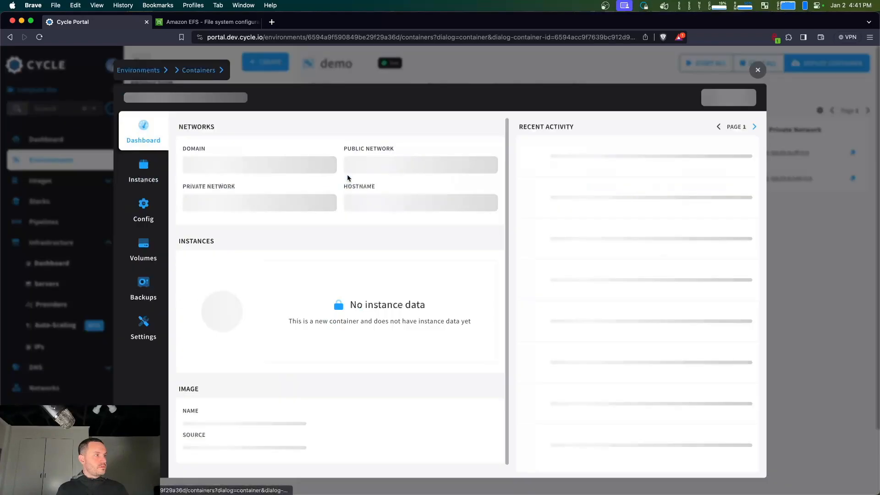
pyautogui.click(143, 170)
# Get SSH credentials for the readonly instance and run the copied SSH command in the second iTerm2 session
pyautogui.click(733, 127)
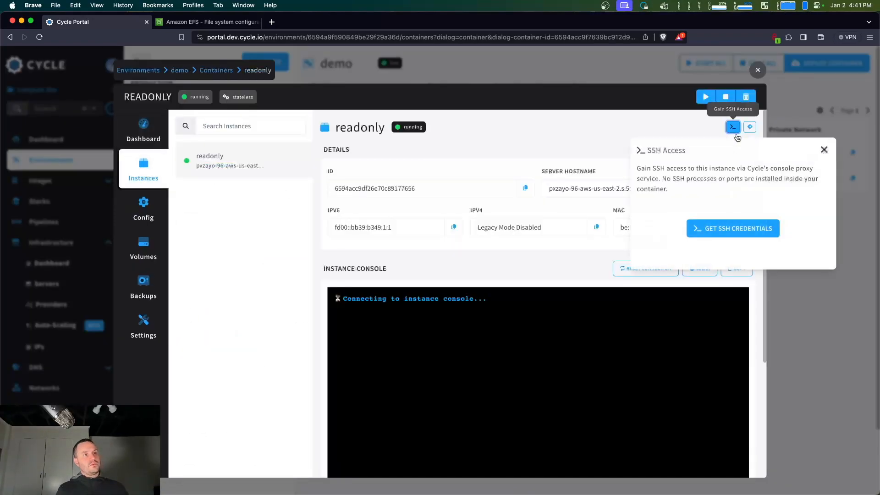
pyautogui.click(730, 228)
pyautogui.click(819, 222)
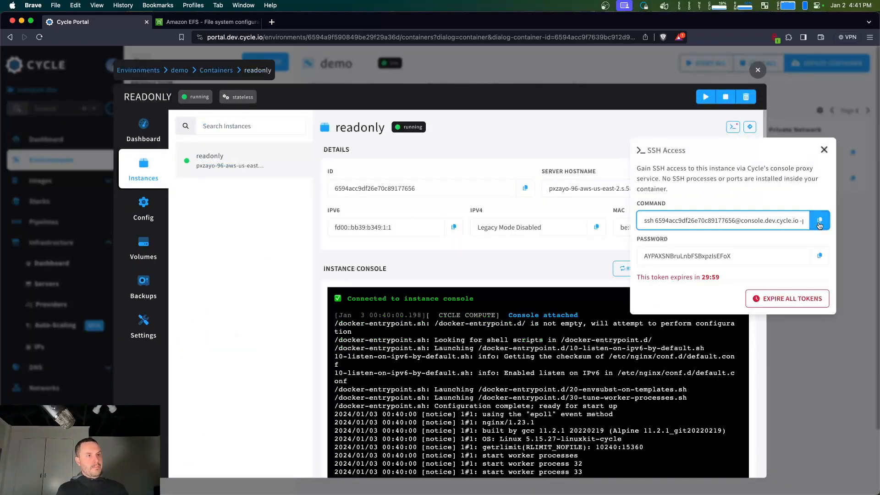
pyautogui.hotkey('ctrl', 'Up')
pyautogui.click(273, 247)
pyautogui.press('super+v')
pyautogui.press('Return')
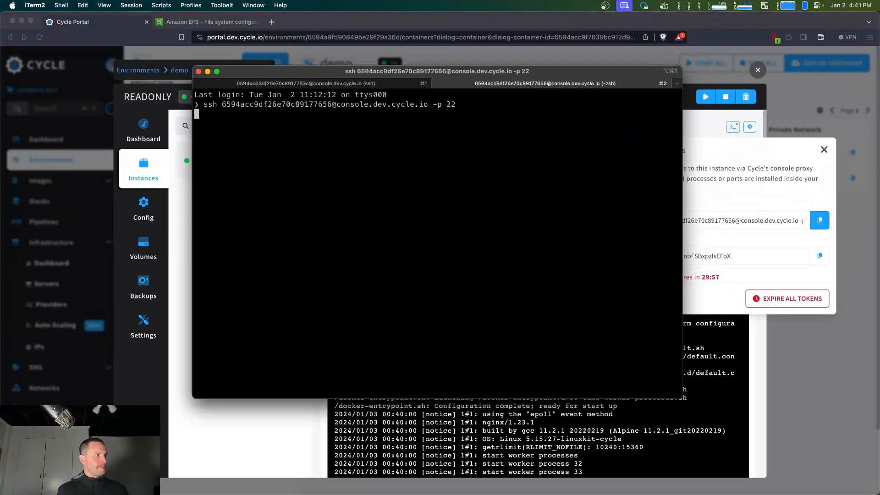
# Copy the readonly instance's SSH password from the portal and authenticate its terminal session
pyautogui.click(820, 256)
pyautogui.hotkey('ctrl', 'Up')
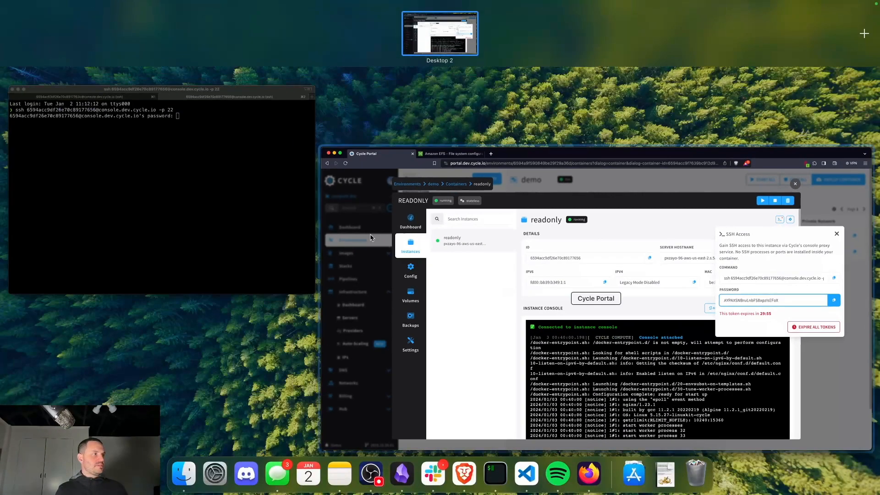
pyautogui.click(221, 215)
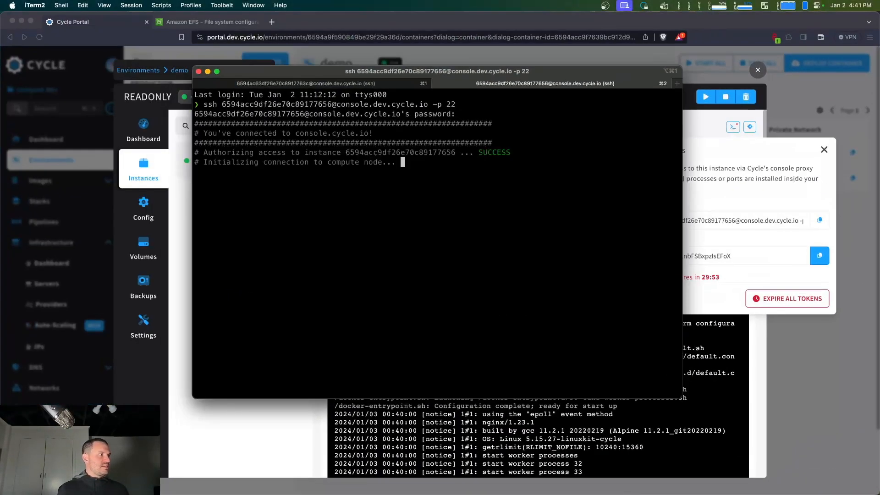
# List the contents of the home directory and of its temp directory in the readonly container
pyautogui.write('cd')
pyautogui.press('Return')
pyautogui.write('ls')
pyautogui.press('Return')
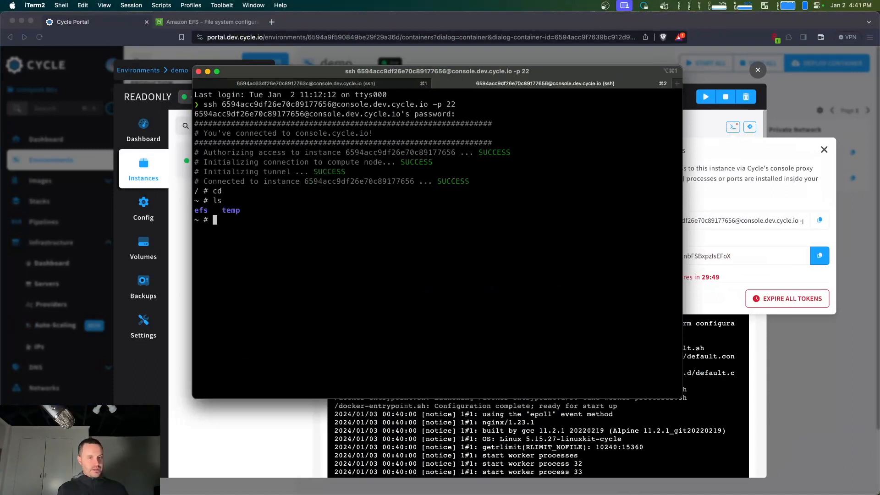
pyautogui.write('cd temp')
pyautogui.press('Return')
pyautogui.write('ls')
pyautogui.press('Return')
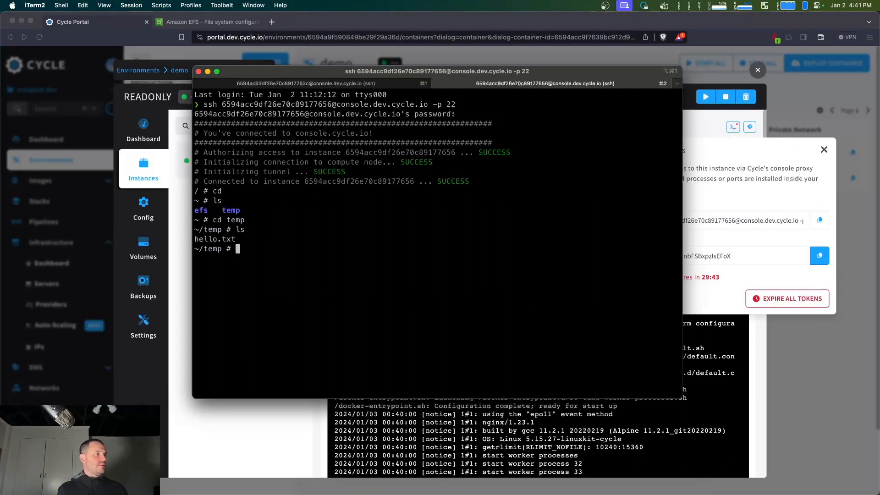
# Try to write "hello2" to error.txt in the readonly container's temp directory
pyautogui.write('echo hell')
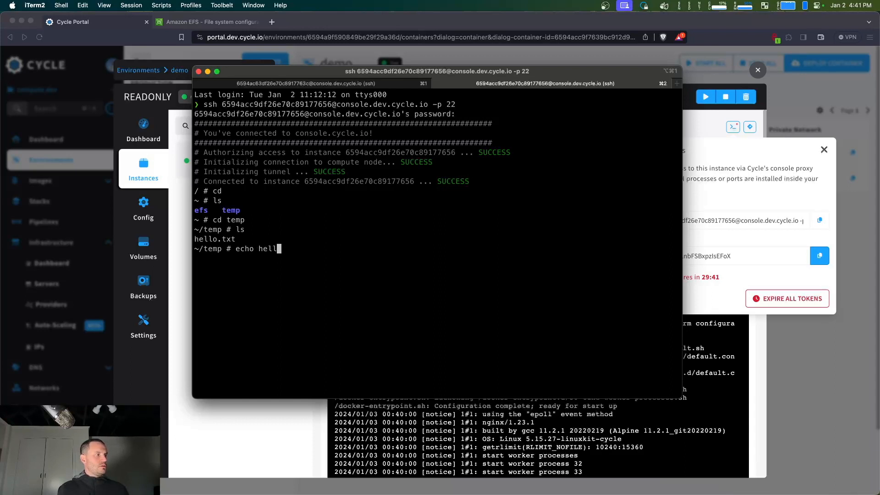
pyautogui.write('o2 > error..t')
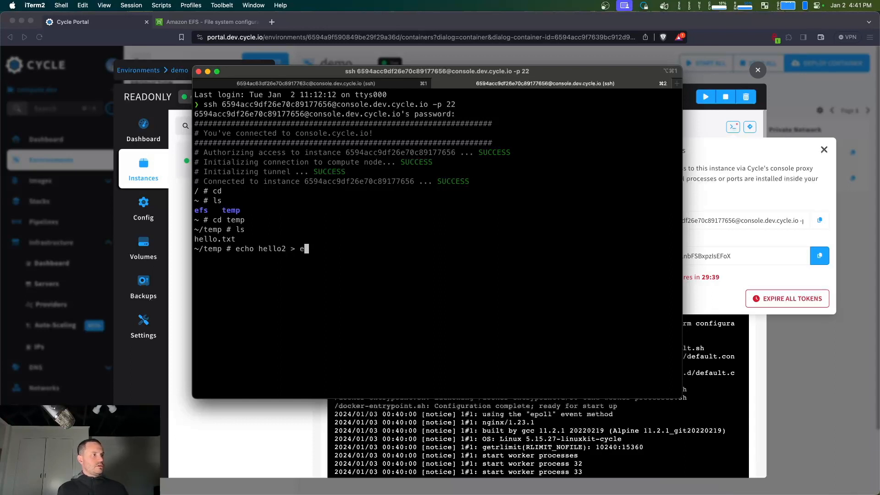
pyautogui.press('BackSpace')
pyautogui.press('BackSpace')
pyautogui.write('txt')
pyautogui.press('Return')
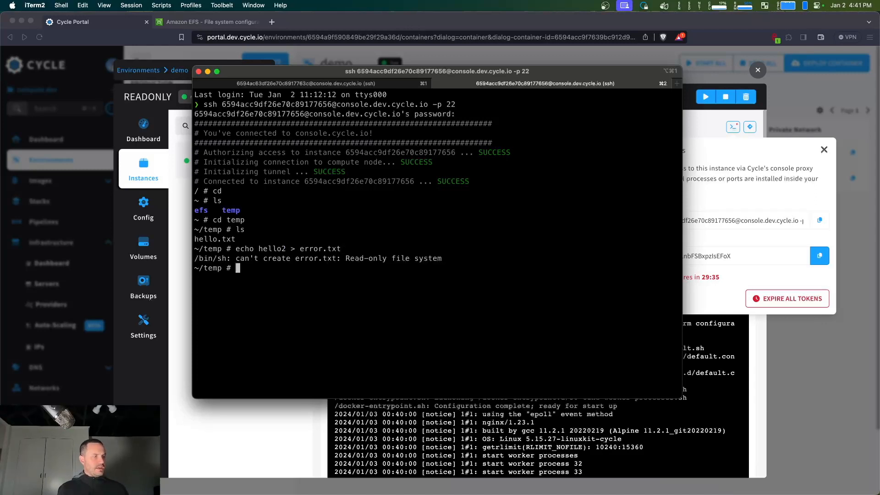
# Move to the readonly container's efs directory and try to write "hello2" to error.txt there
pyautogui.write('cd ..')
pyautogui.press('Return')
pyautogui.write('ef')
pyautogui.press('BackSpace')
pyautogui.press('BackSpace')
pyautogui.write('cd efs')
pyautogui.press('Return')
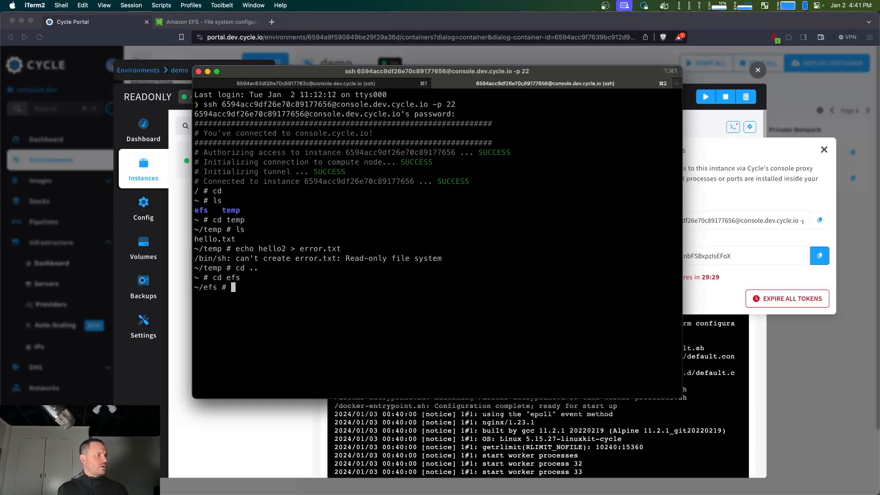
pyautogui.write('echo hel')
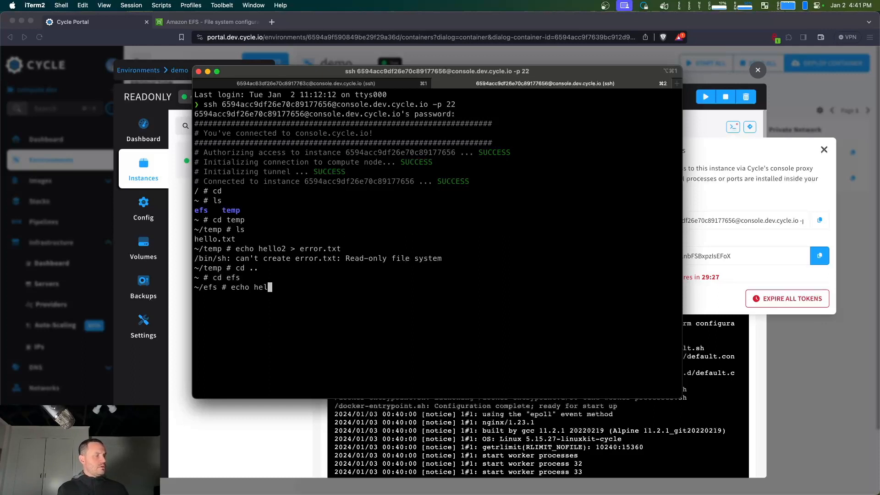
pyautogui.write('lo2 > error.txt')
pyautogui.press('Return')
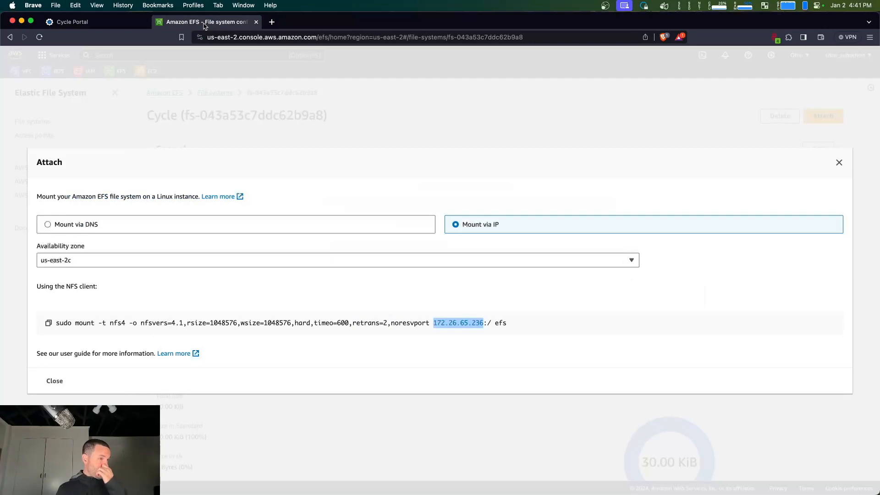
pyautogui.click(409, 125)
pyautogui.hotkey('ctrl', 'shift', 'Tab')
pyautogui.press('F4')
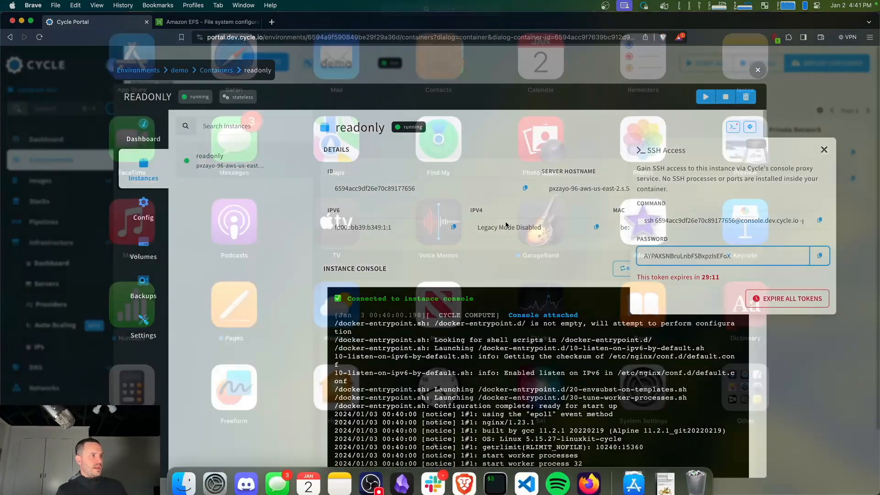
pyautogui.hotkey('ctrl', 'Up')
pyautogui.click(224, 189)
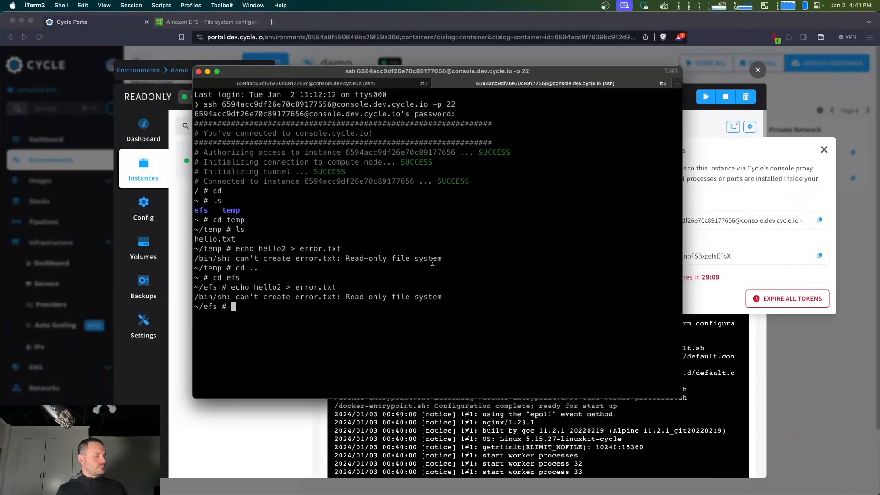